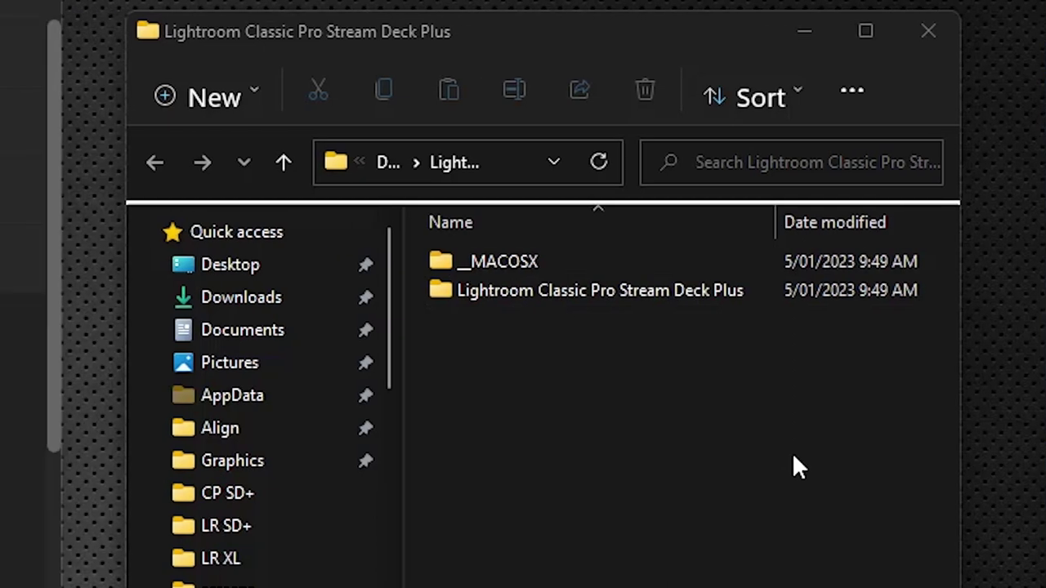
Open the Lightroom Classic Pro Stream Deck Plus folder inside the extracted download.
double_click(570, 290)
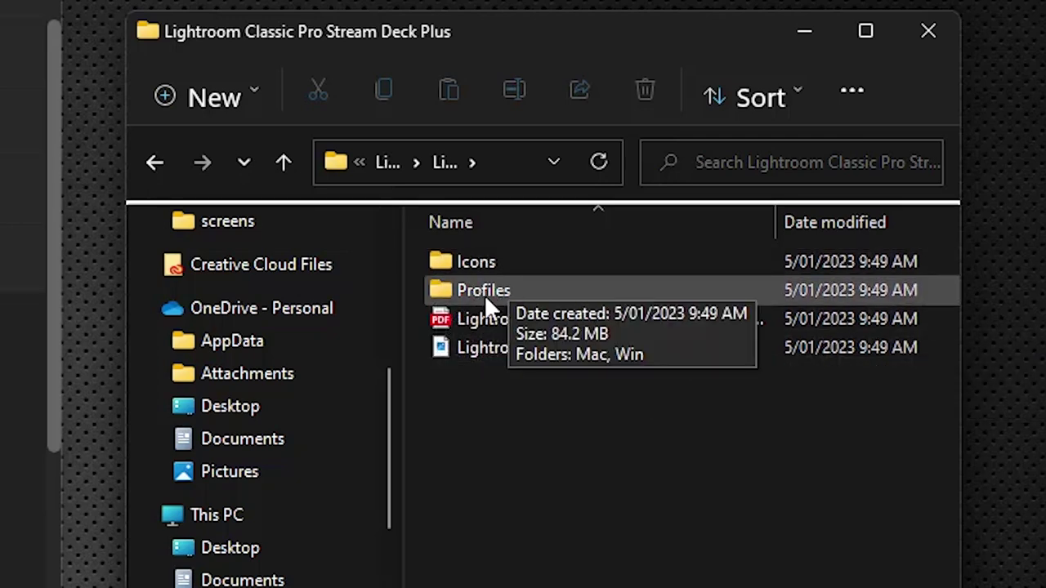
Go into Profiles, then Win, to reach the eight .streamDeckProfile files.
double_click(477, 290)
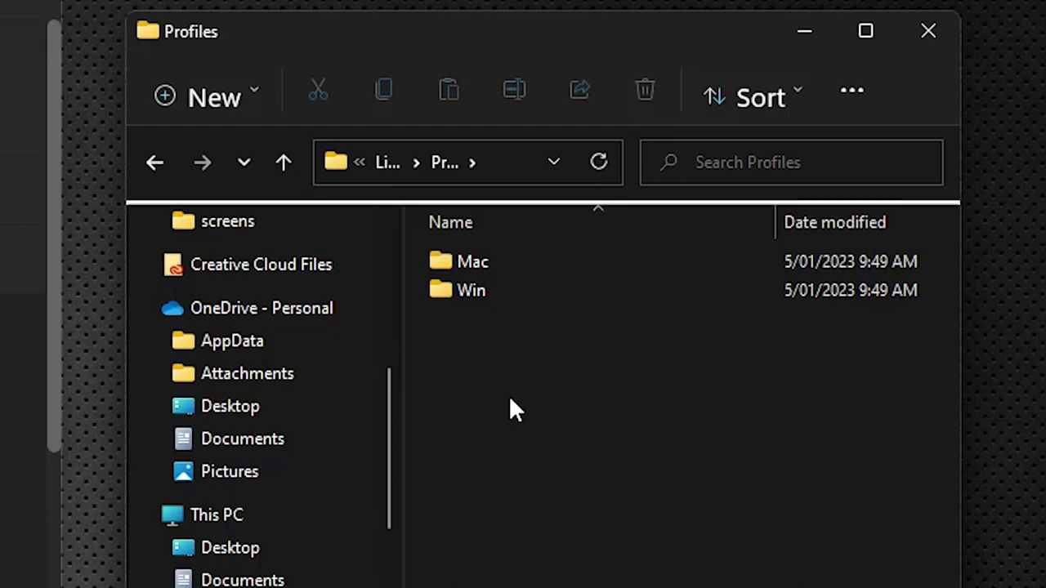
double_click(462, 287)
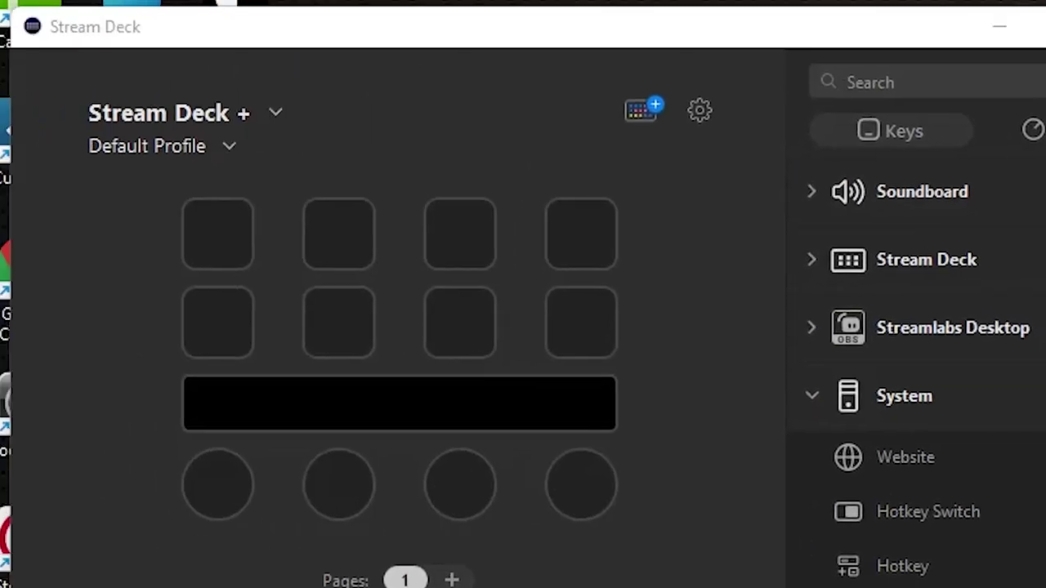
Bring Stream Deck forward and confirm Stream Deck + is the selected device.
left_click(572, 47)
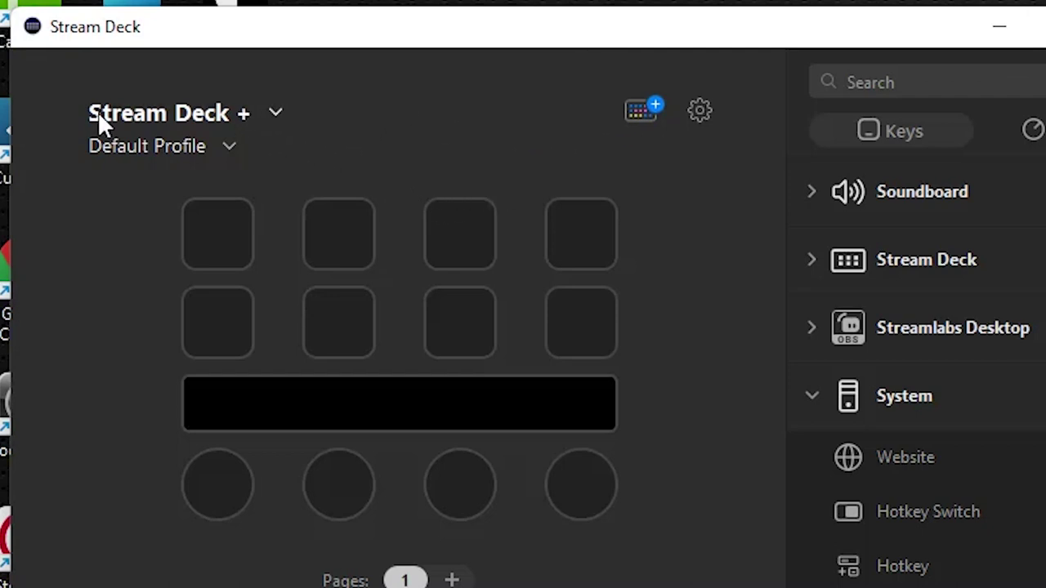
left_click(237, 115)
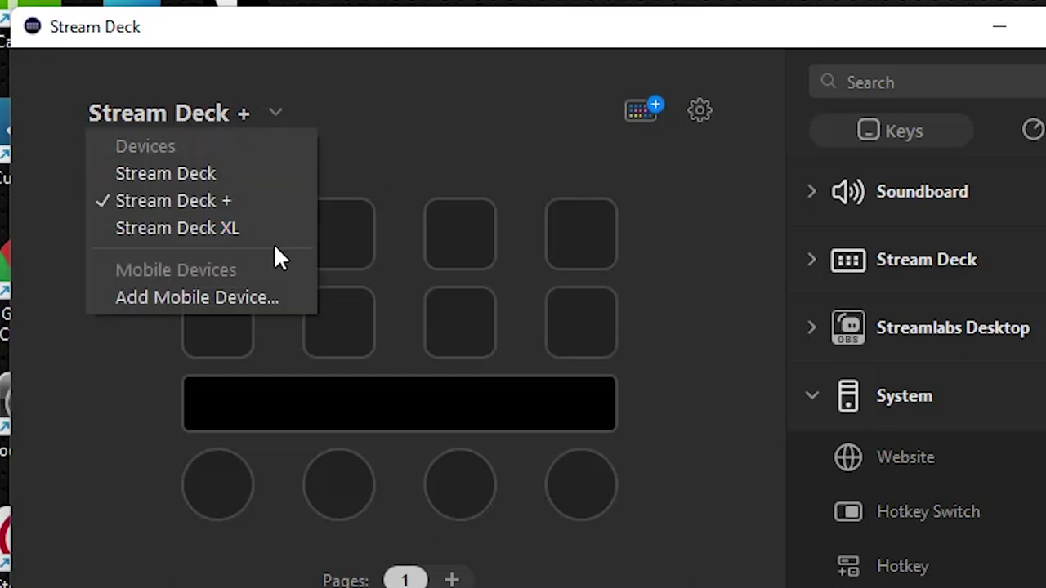
left_click(411, 129)
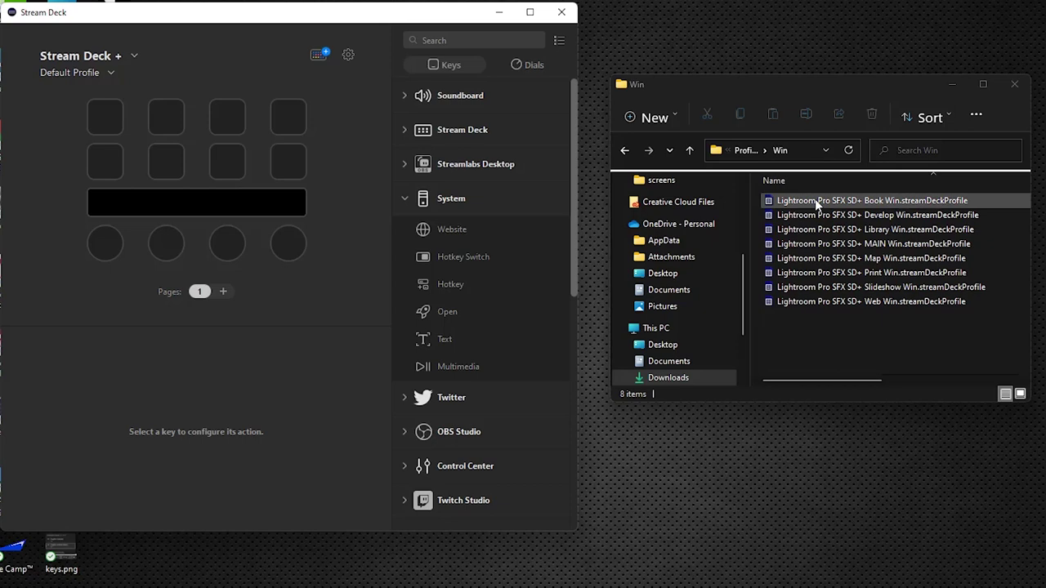
Import all eight Lightroom Pro SFX SD+ Win profiles, Book through Web, and open Preferences.
left_click(815, 200)
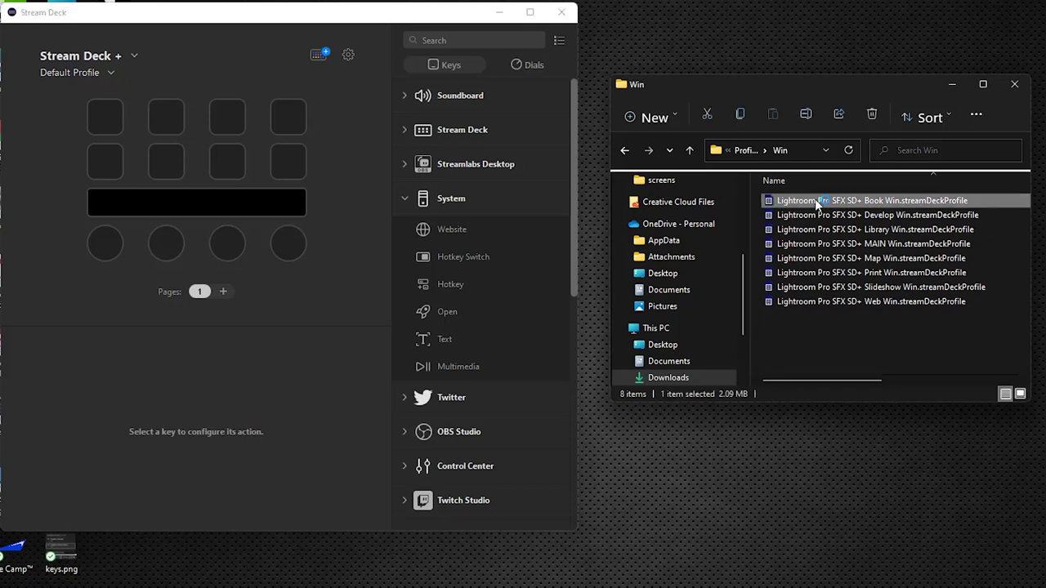
double_click(818, 215)
double_click(812, 229)
double_click(808, 243)
double_click(804, 258)
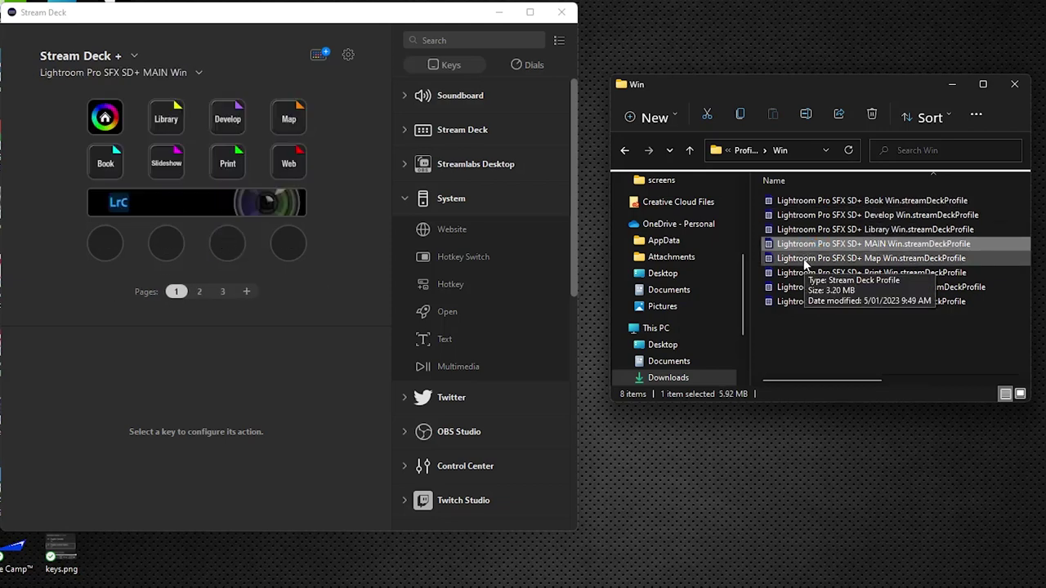
double_click(802, 272)
double_click(802, 287)
double_click(806, 302)
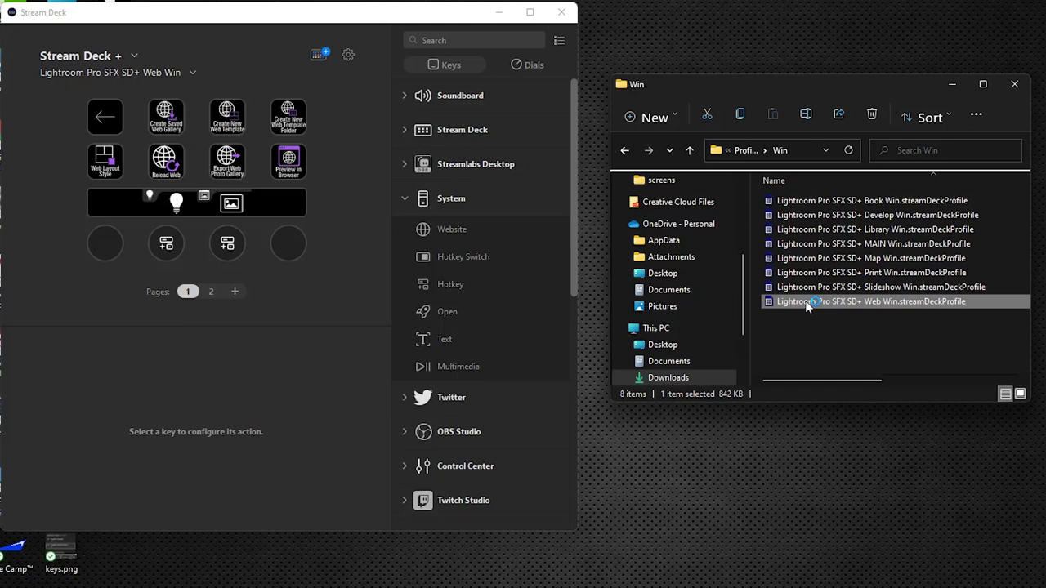
left_click(347, 54)
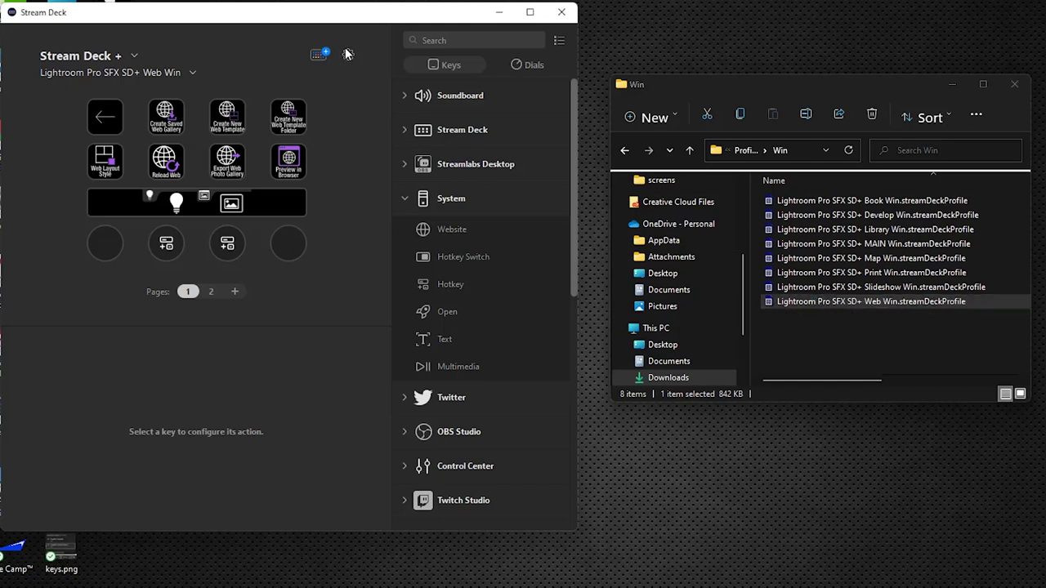
left_click(349, 55)
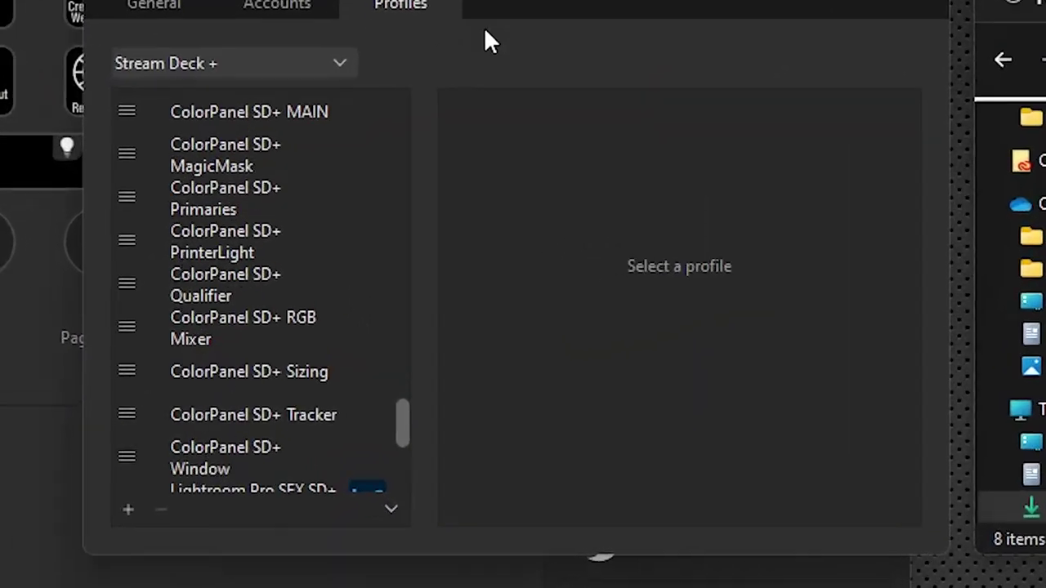
Set the Application of the Web Win and Slideshow Win profiles to None.
left_click_drag(422, 432, 442, 509)
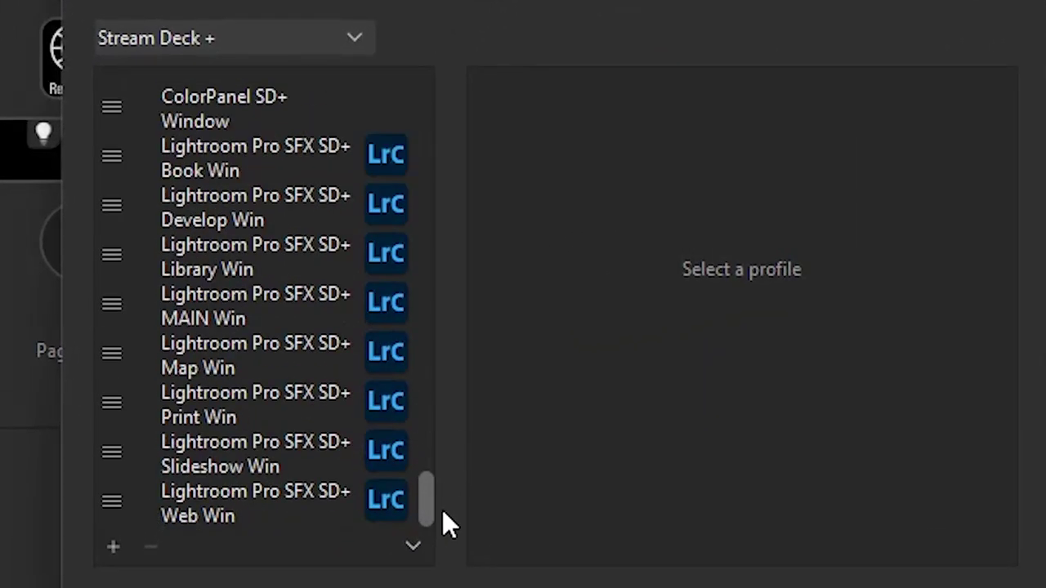
left_click(264, 163)
left_click(298, 527)
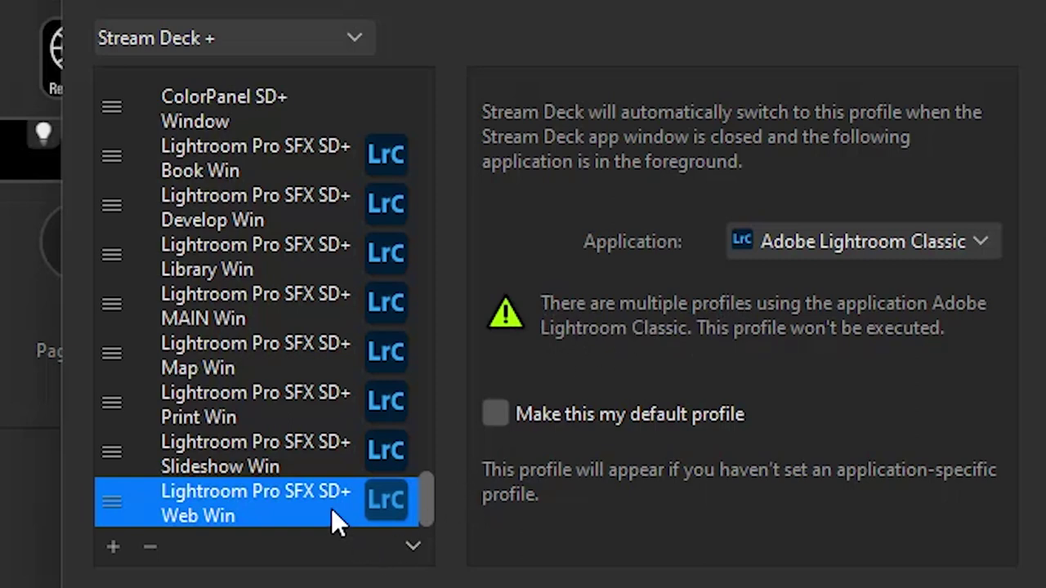
left_click(768, 237)
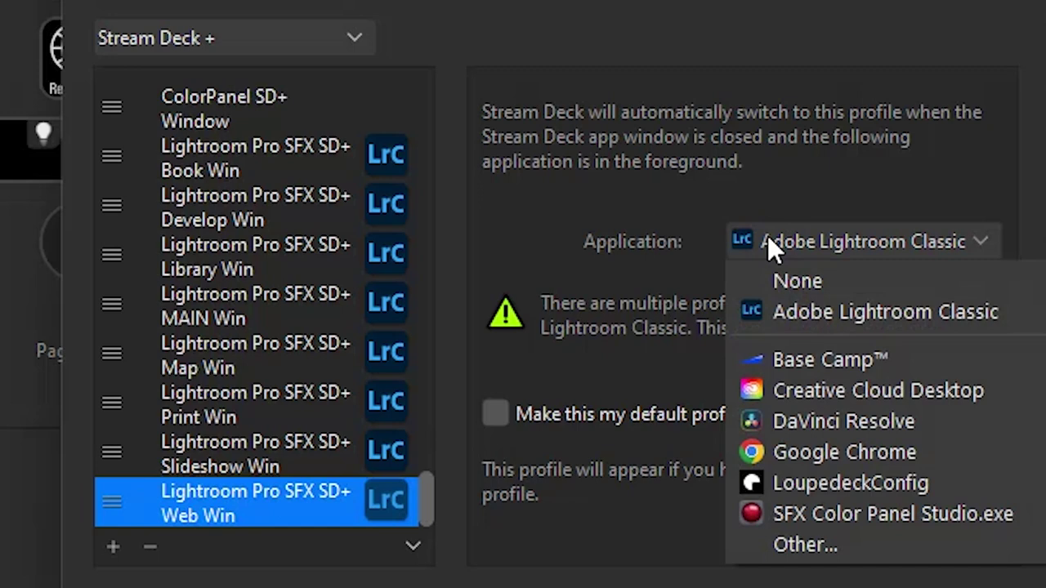
left_click(785, 282)
left_click(344, 466)
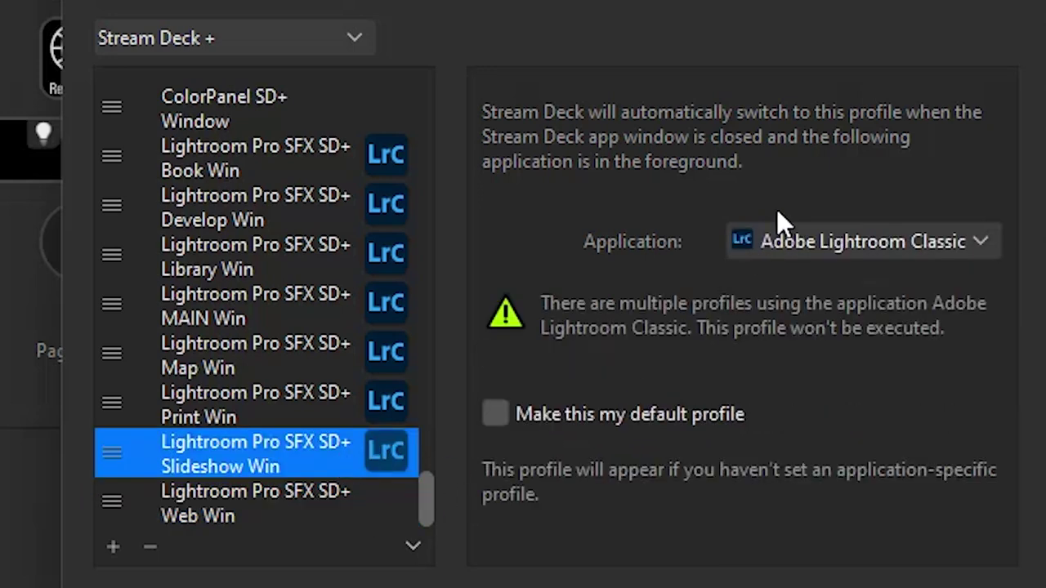
left_click(774, 233)
left_click(773, 280)
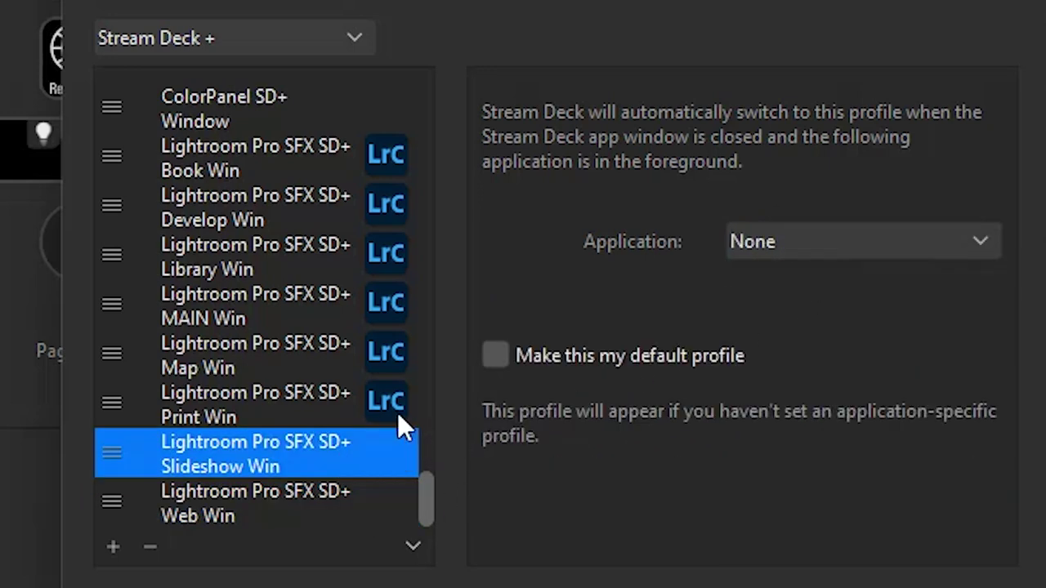
Set Print Win and Map Win to no application, then check MAIN Win's link.
left_click(398, 412)
left_click(769, 242)
left_click(776, 280)
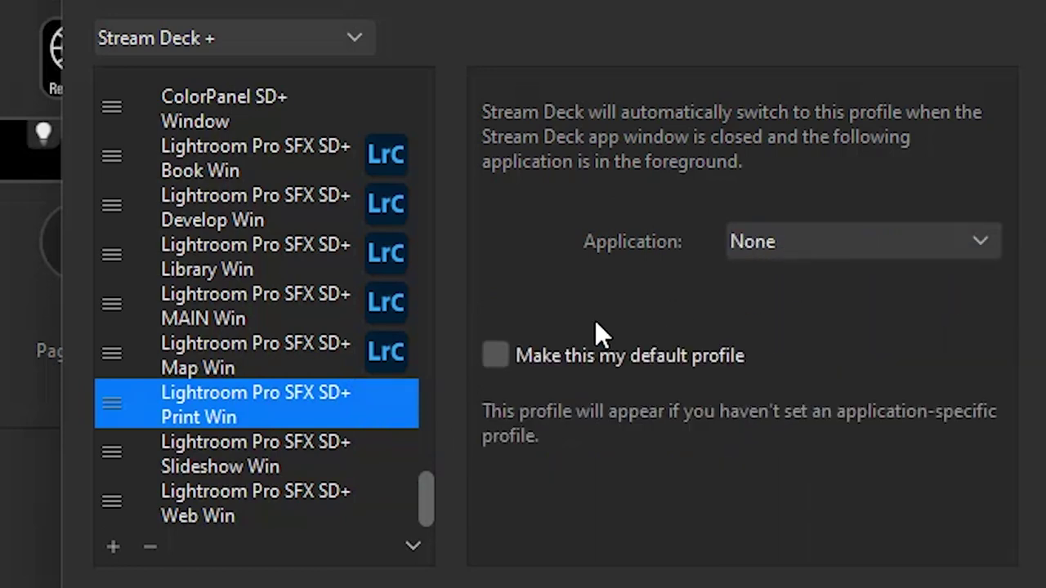
left_click(335, 370)
left_click(760, 239)
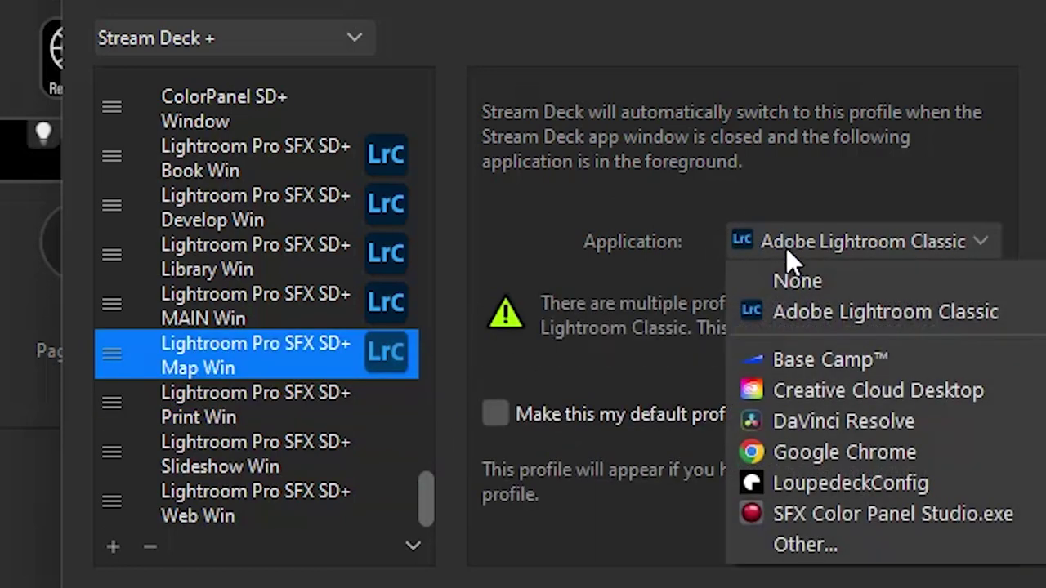
left_click(778, 281)
left_click(265, 307)
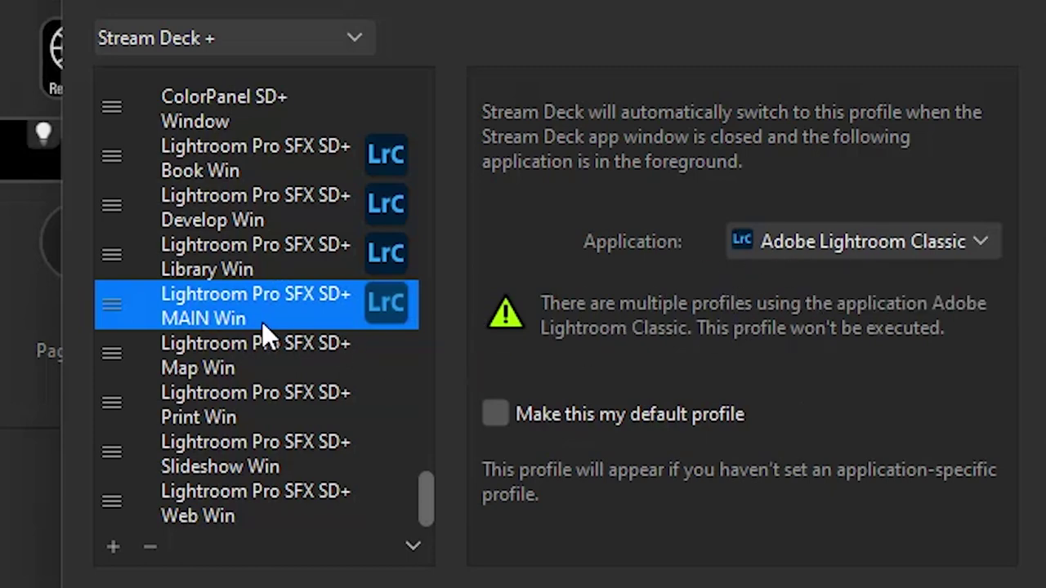
Unlink the Library Win and Develop Win profiles from Lightroom Classic.
left_click(337, 255)
left_click(804, 239)
left_click(782, 279)
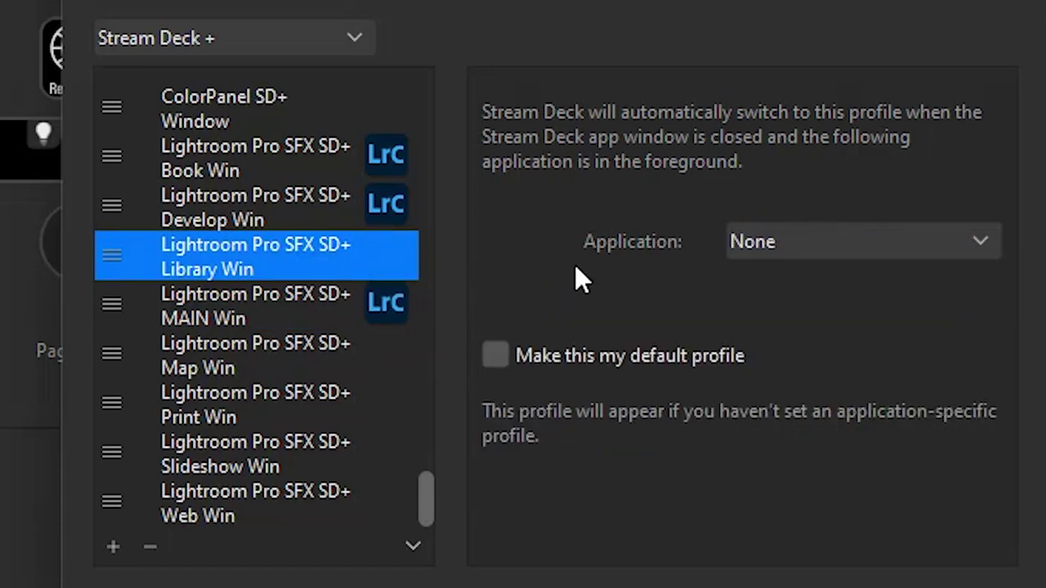
left_click(284, 209)
left_click(738, 232)
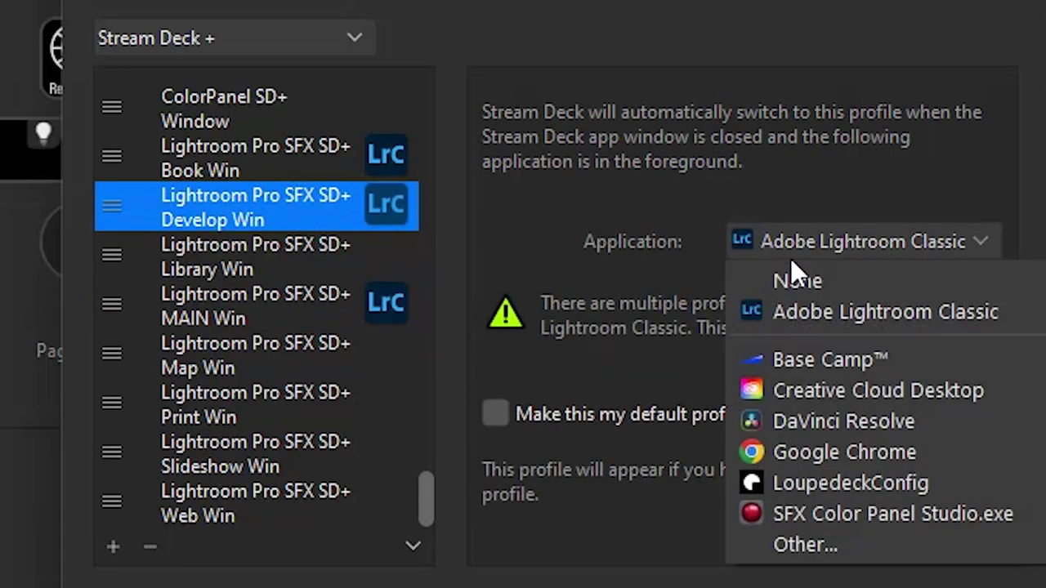
left_click(777, 278)
Unlink Book Win, confirm MAIN Win stays linked to Lightroom, and close Preferences.
left_click(321, 157)
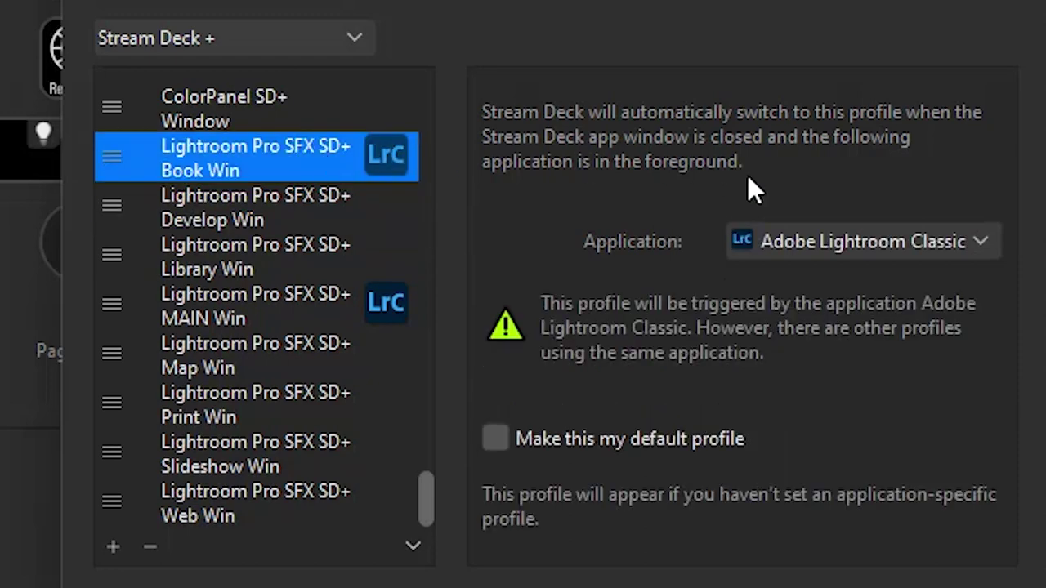
left_click(803, 242)
left_click(825, 267)
left_click(273, 312)
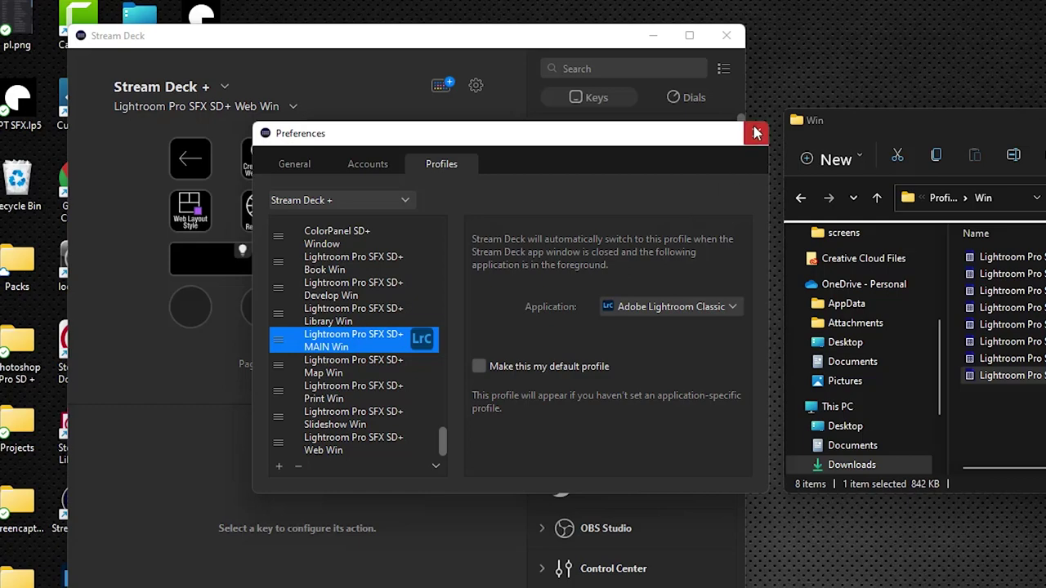
left_click(756, 133)
left_click(237, 110)
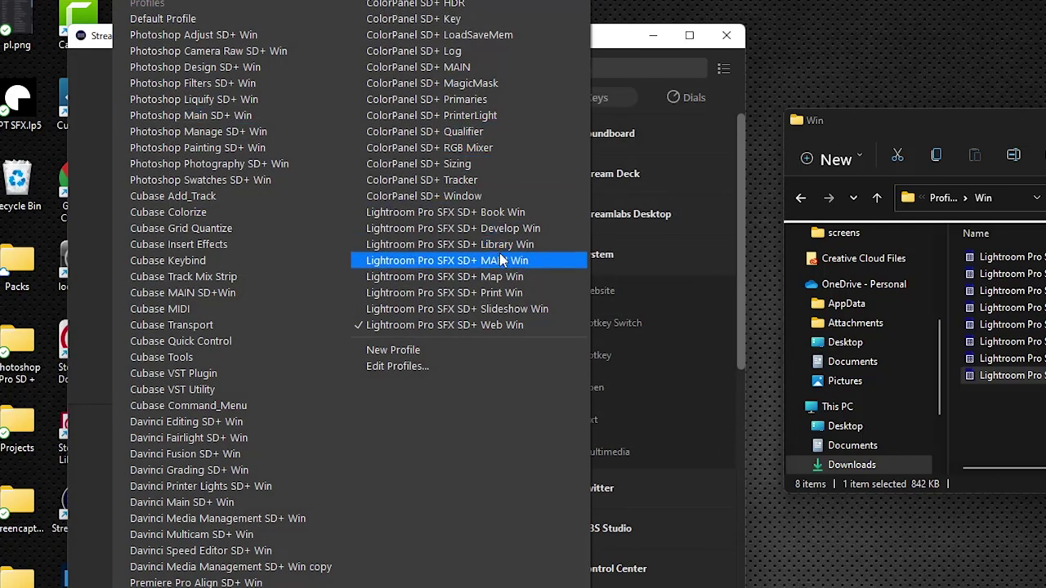
left_click(500, 258)
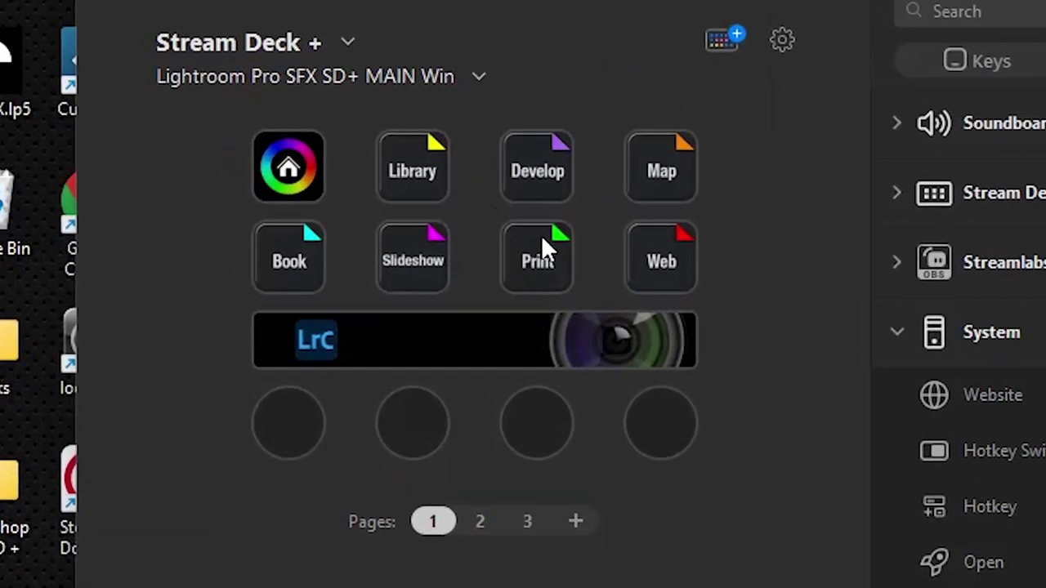
double_click(425, 163)
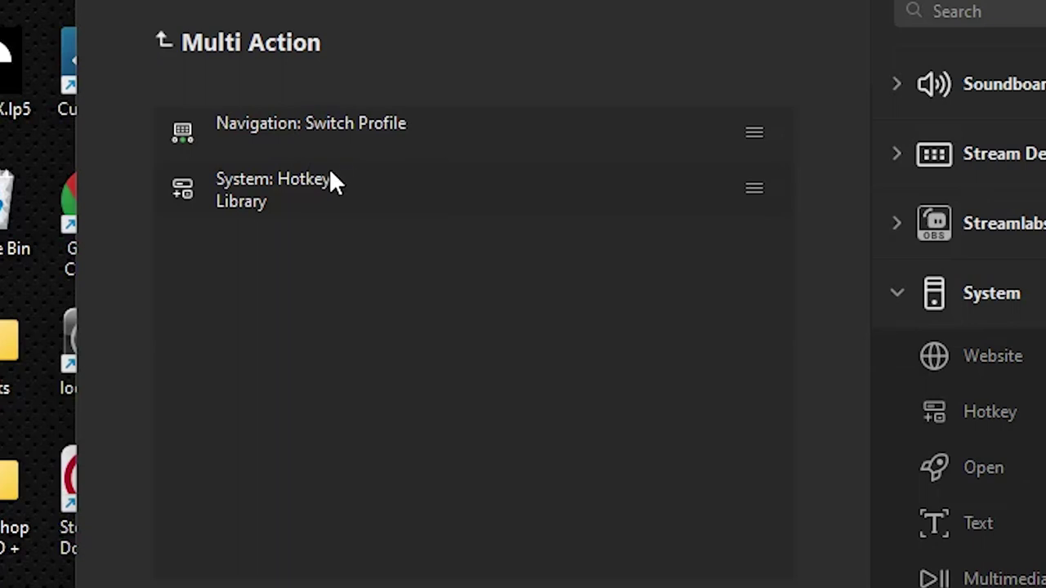
left_click(353, 139)
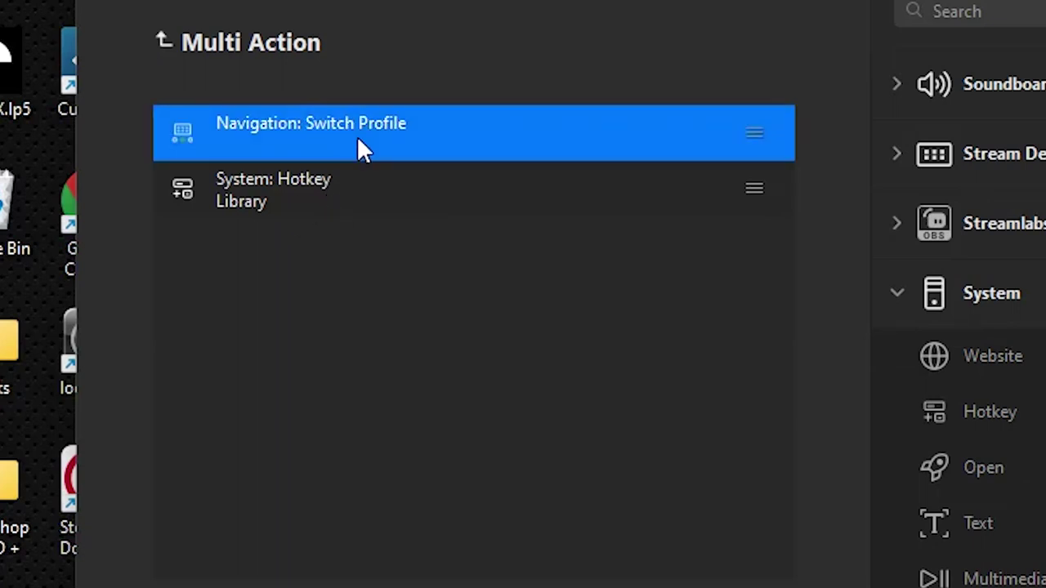
left_click(410, 178)
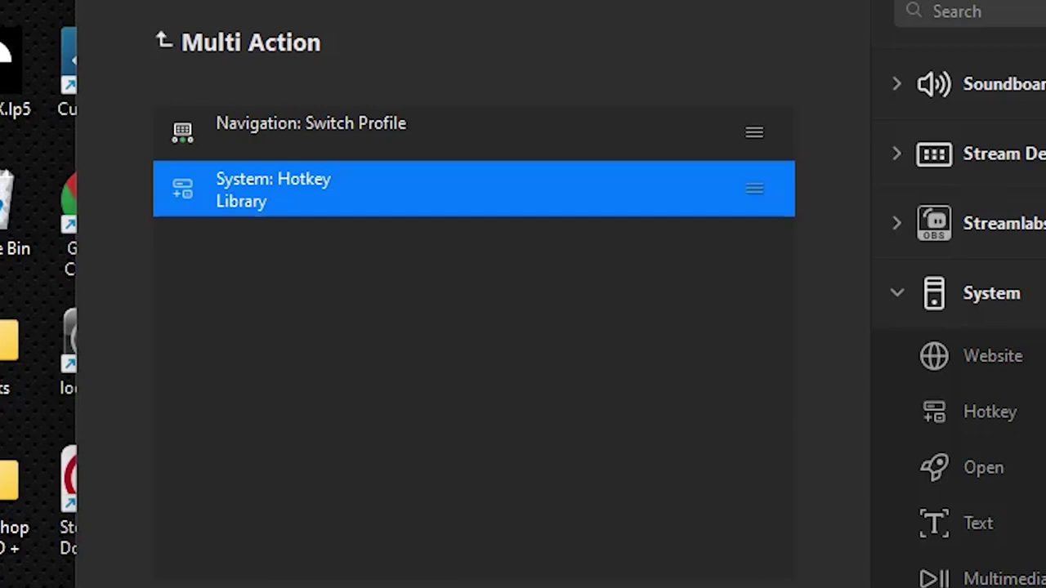
left_click(266, 145)
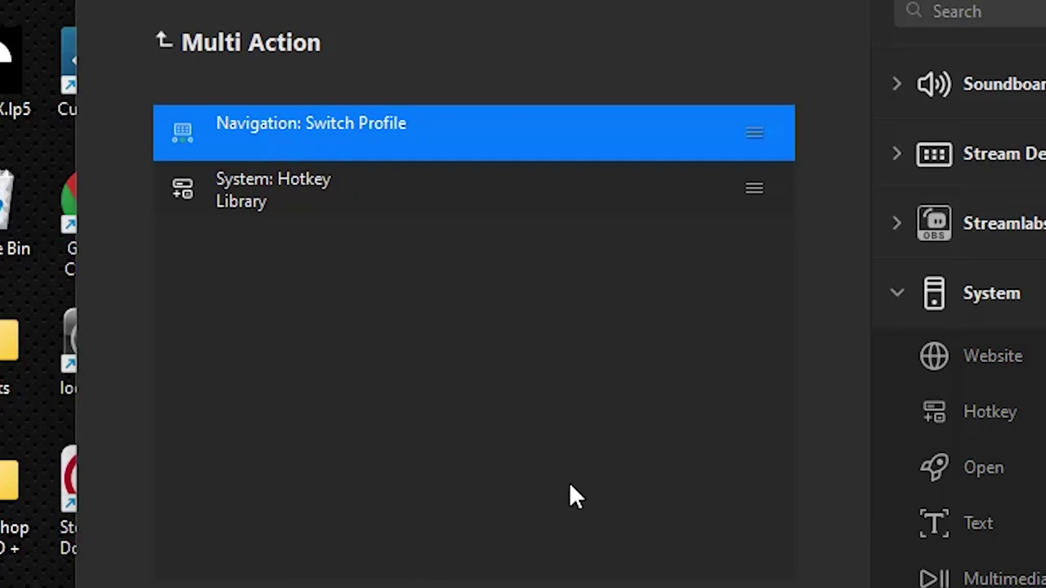
left_click(247, 42)
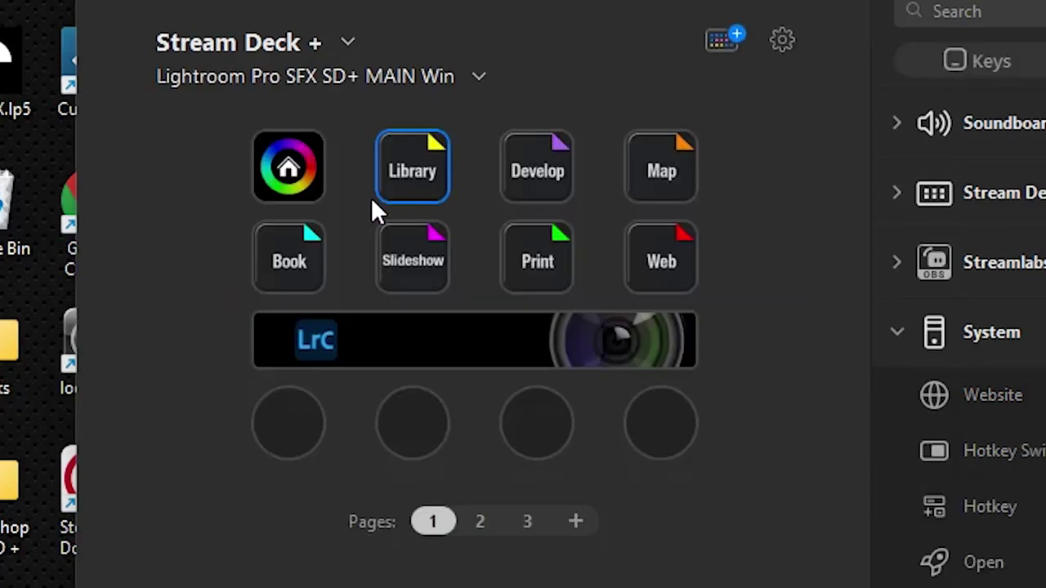
Point the Library key's Switch Profile action at Lightroom Pro SFX SD+ Library Win.
double_click(395, 143)
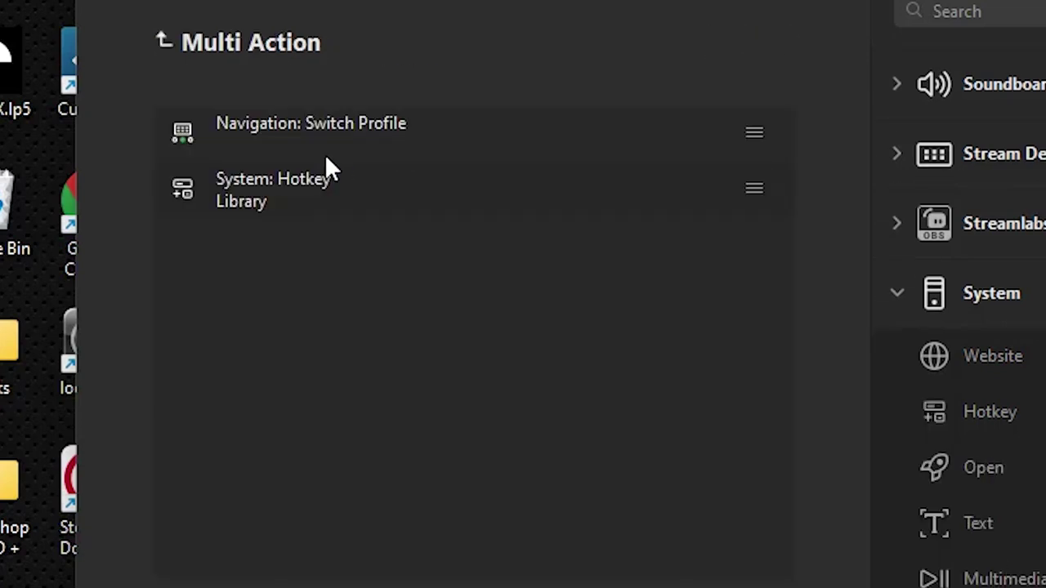
left_click(321, 130)
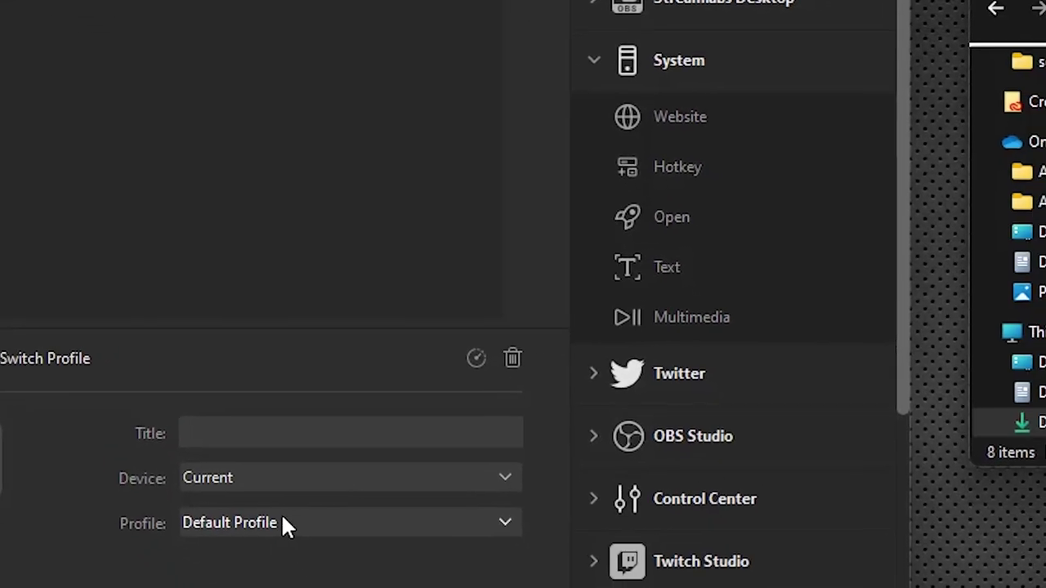
left_click(282, 527)
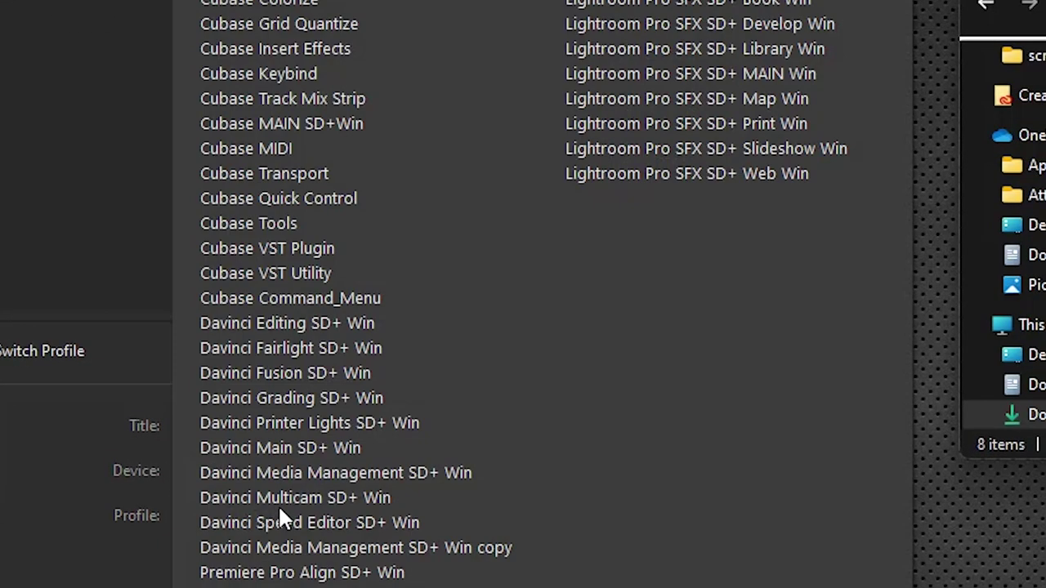
left_click(797, 50)
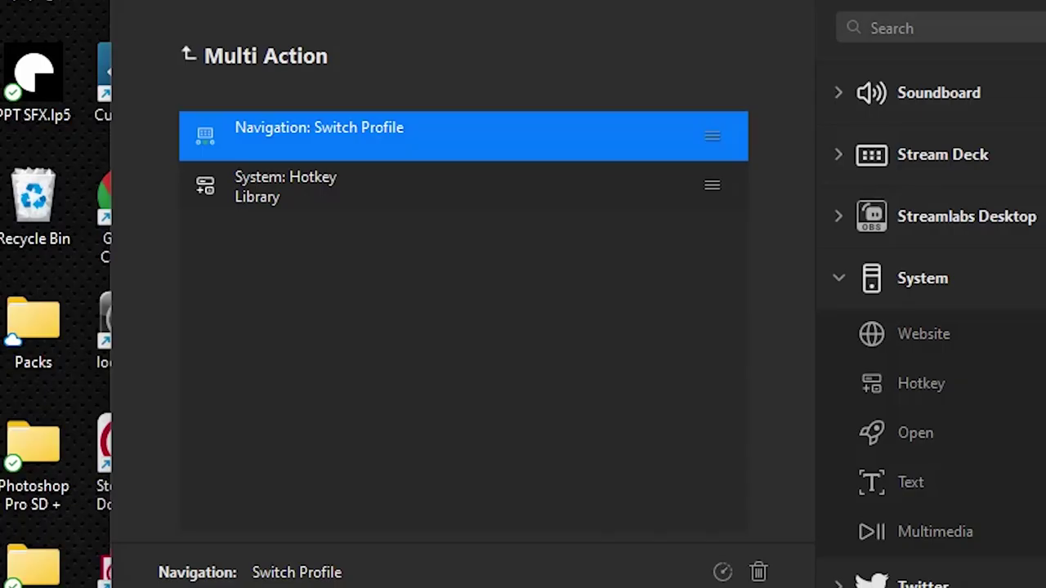
left_click(269, 54)
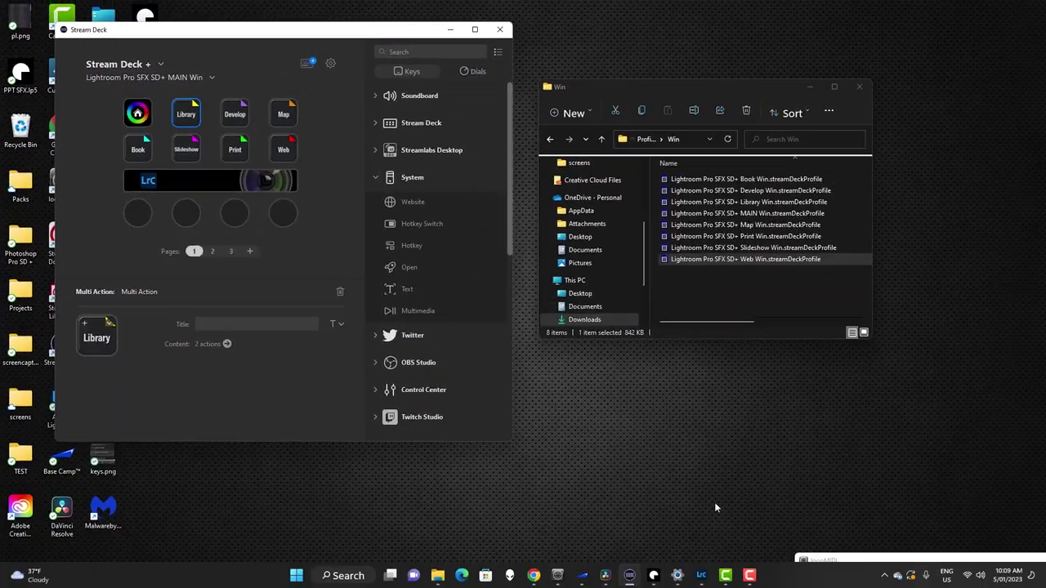
left_click(701, 576)
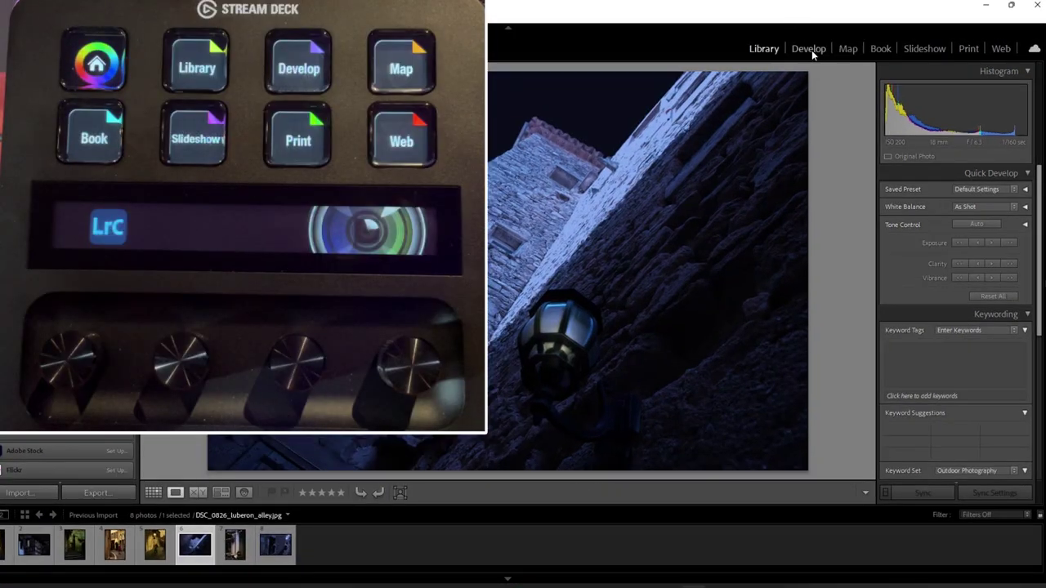
Switch Lightroom to the Develop module, then press E to return to Library.
left_click(809, 50)
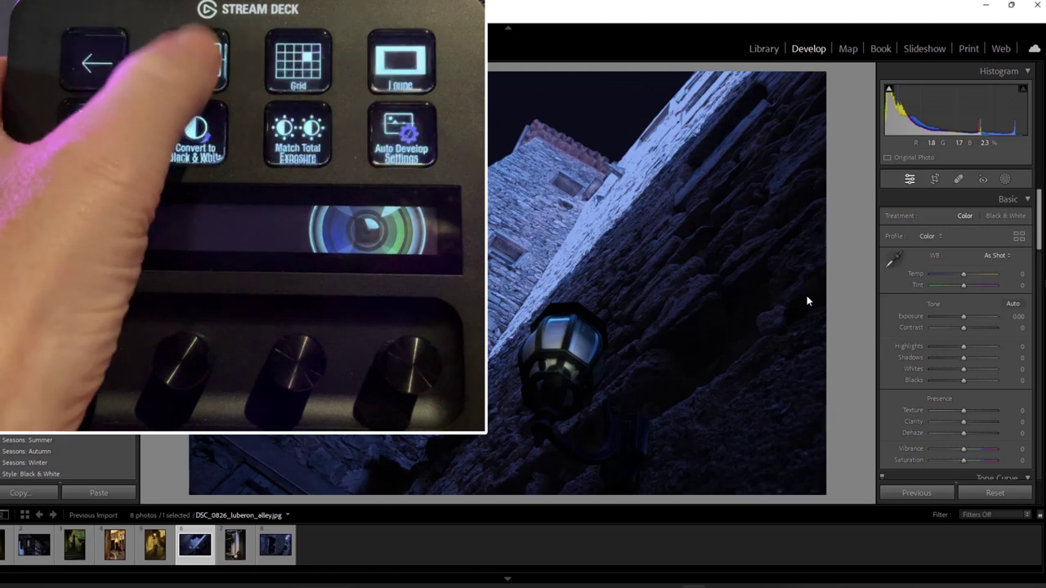
key("e")
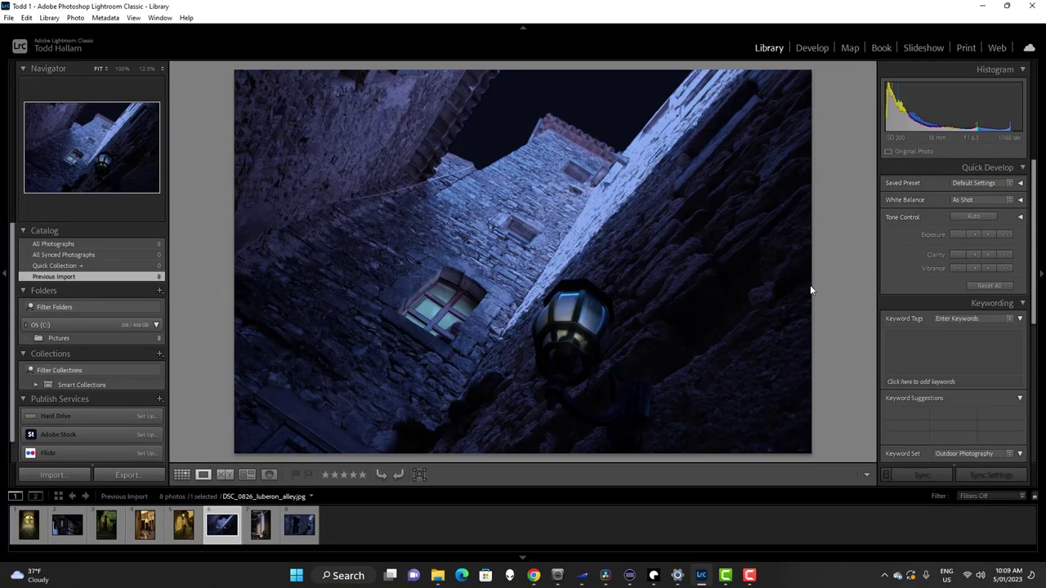
Make the Library Win back-arrow key switch to Lightroom Pro SFX SD+ MAIN Win.
left_click(983, 5)
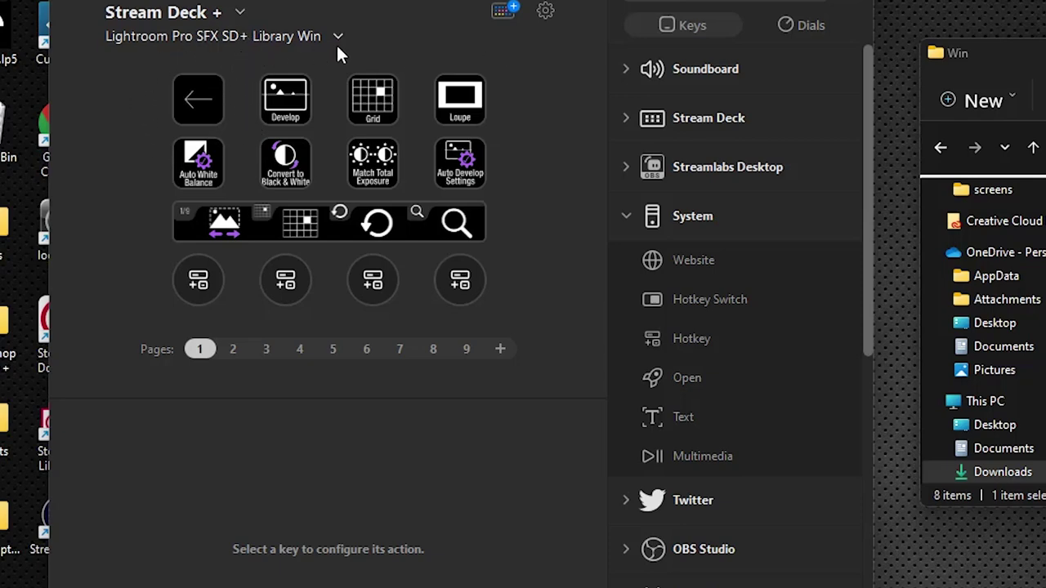
left_click(215, 104)
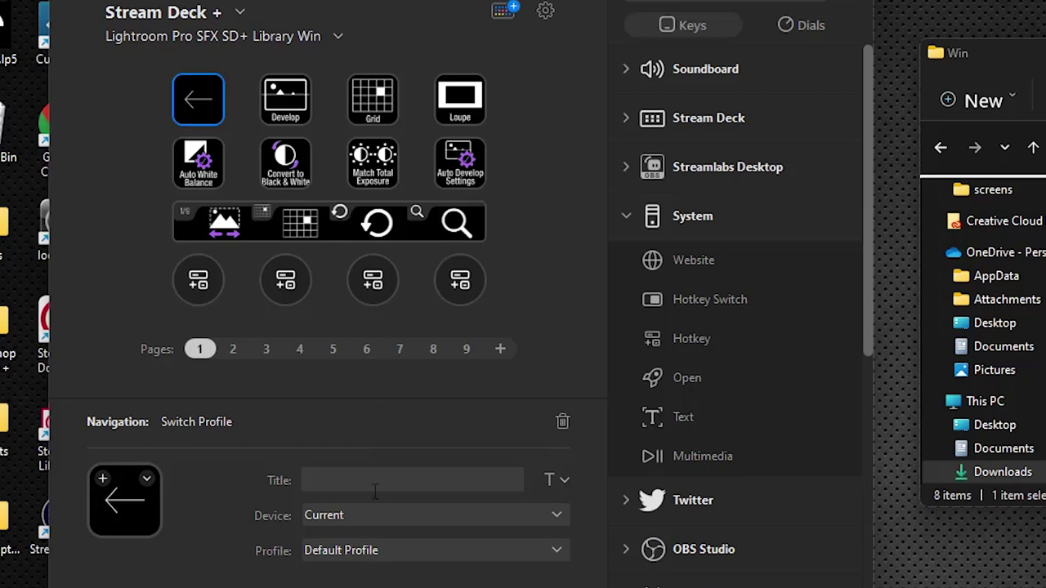
left_click(373, 550)
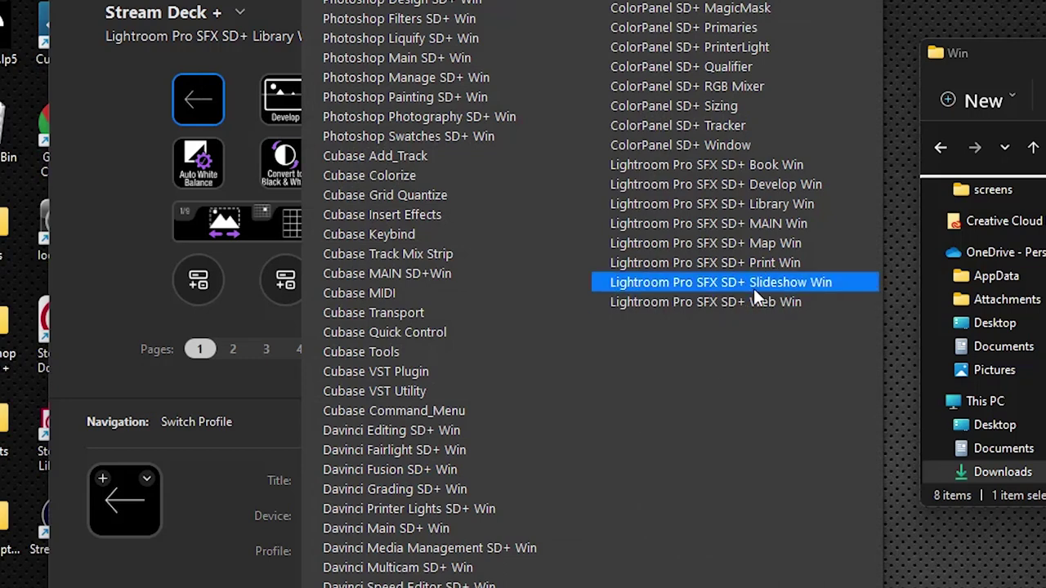
left_click(747, 223)
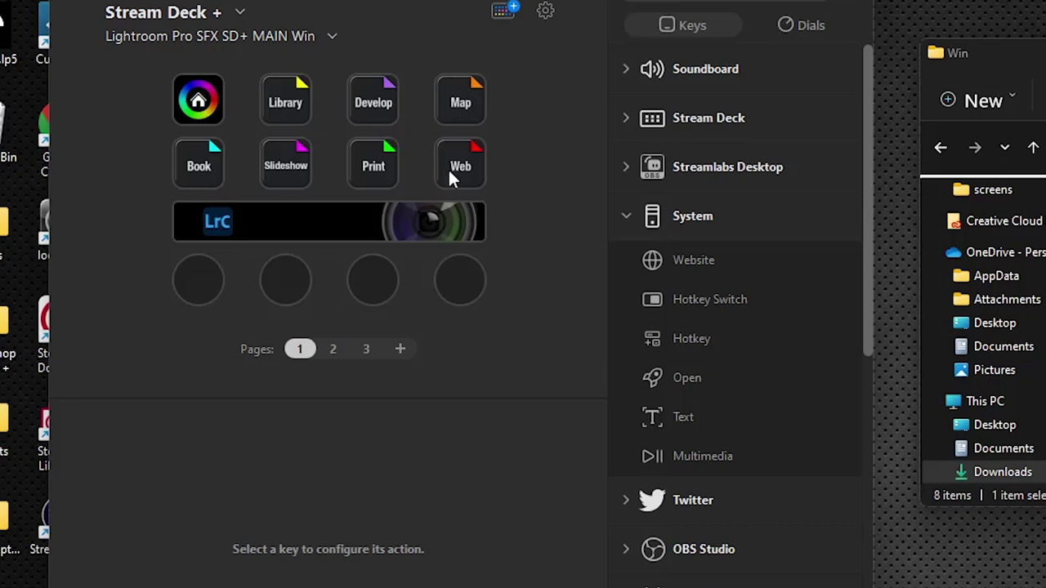
Make the Develop and Map keys switch to the Develop Win and Map Win profiles.
double_click(390, 100)
left_click(274, 79)
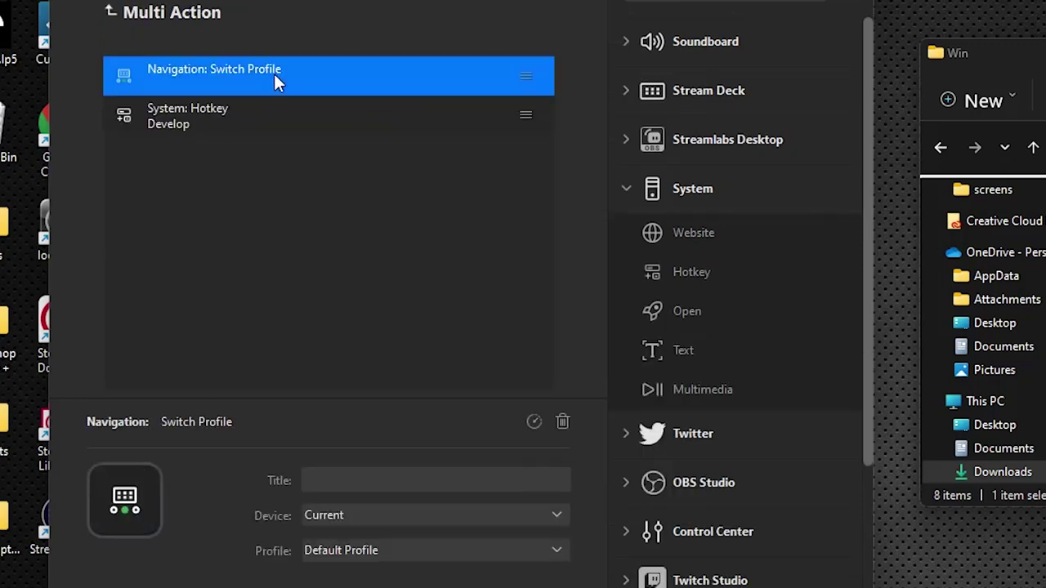
left_click(373, 552)
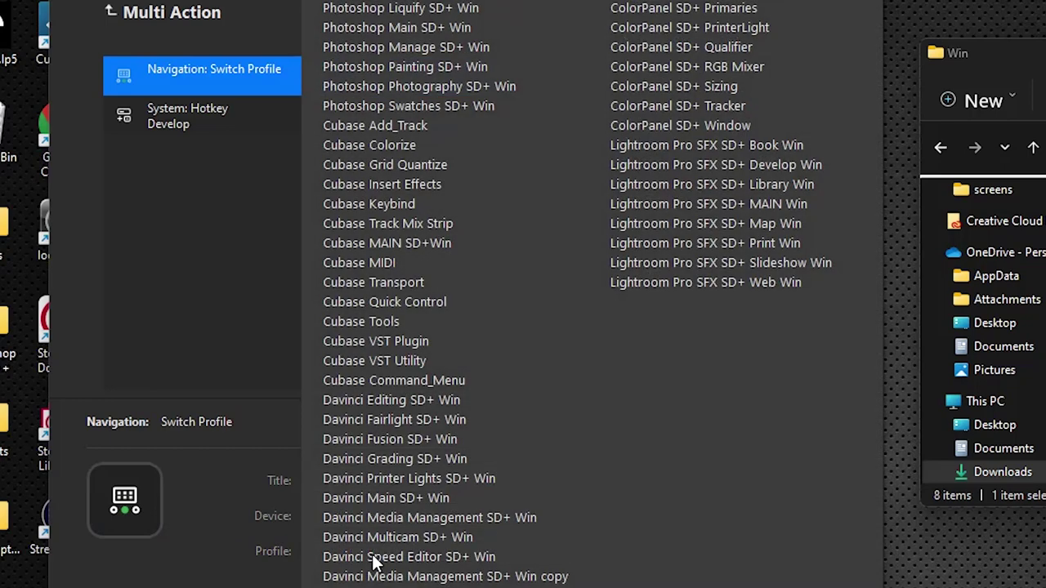
left_click(688, 165)
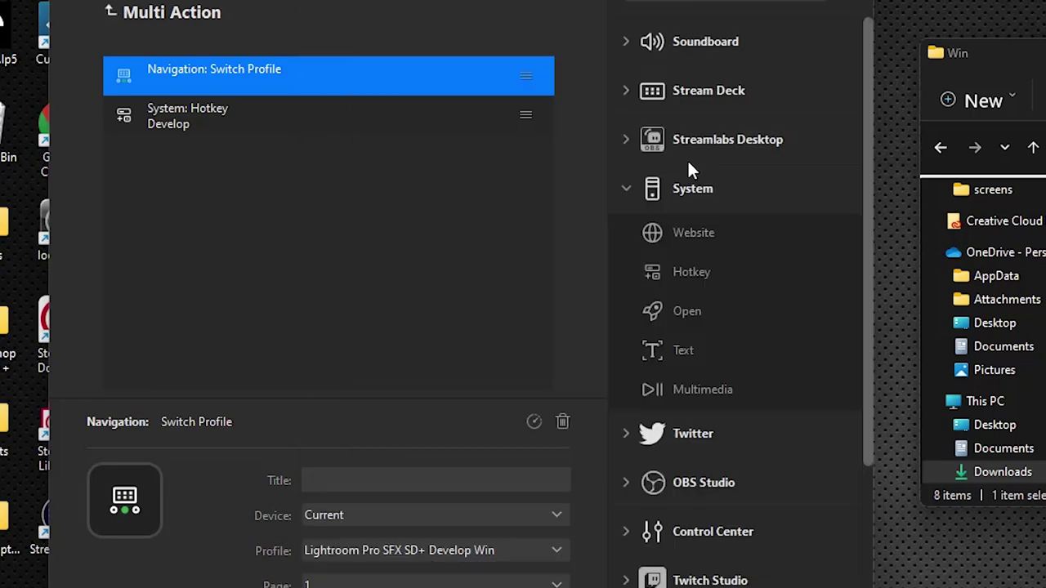
left_click(161, 14)
double_click(458, 104)
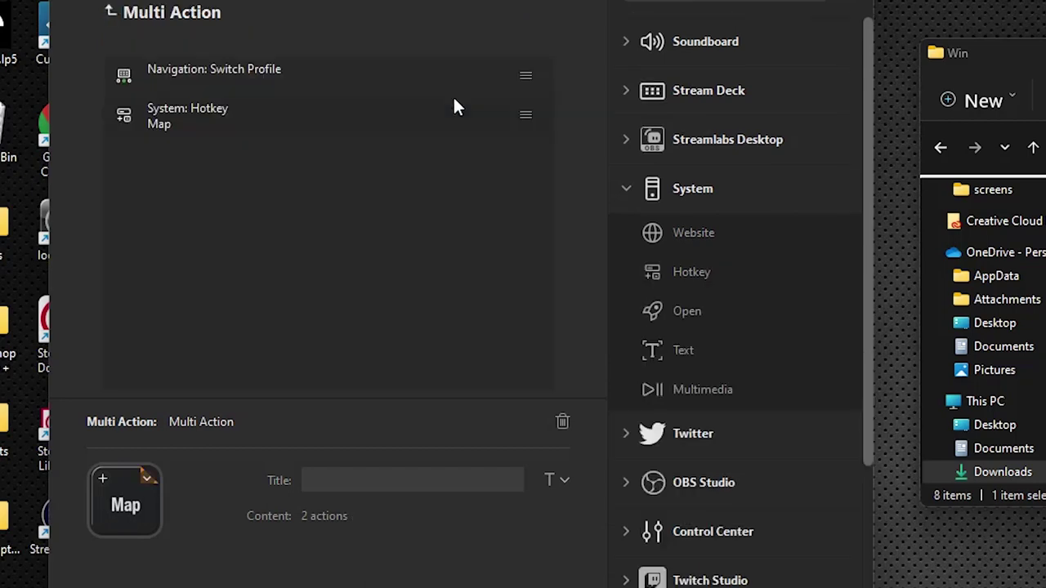
left_click(219, 64)
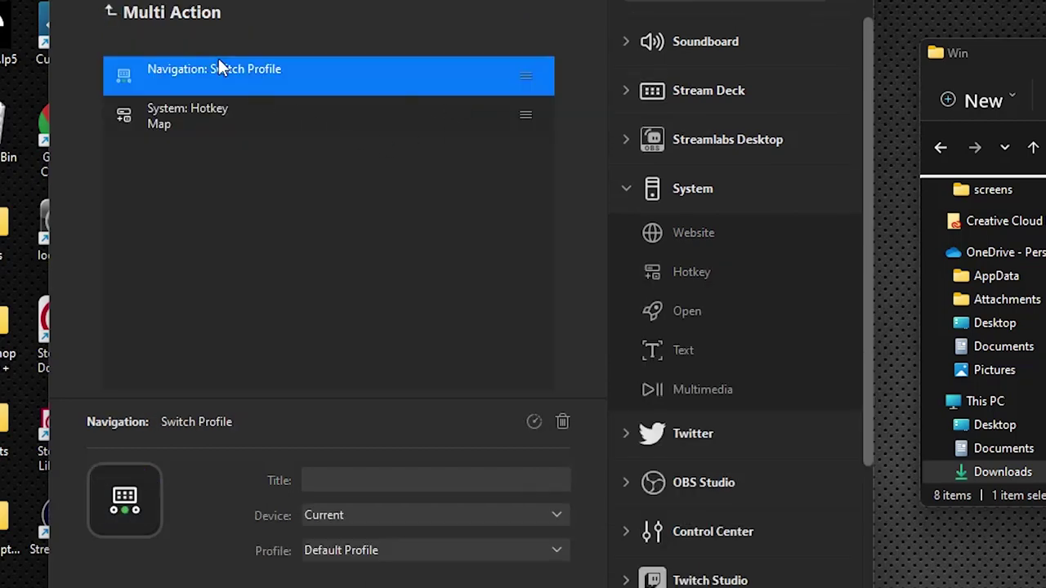
left_click(385, 553)
left_click(769, 223)
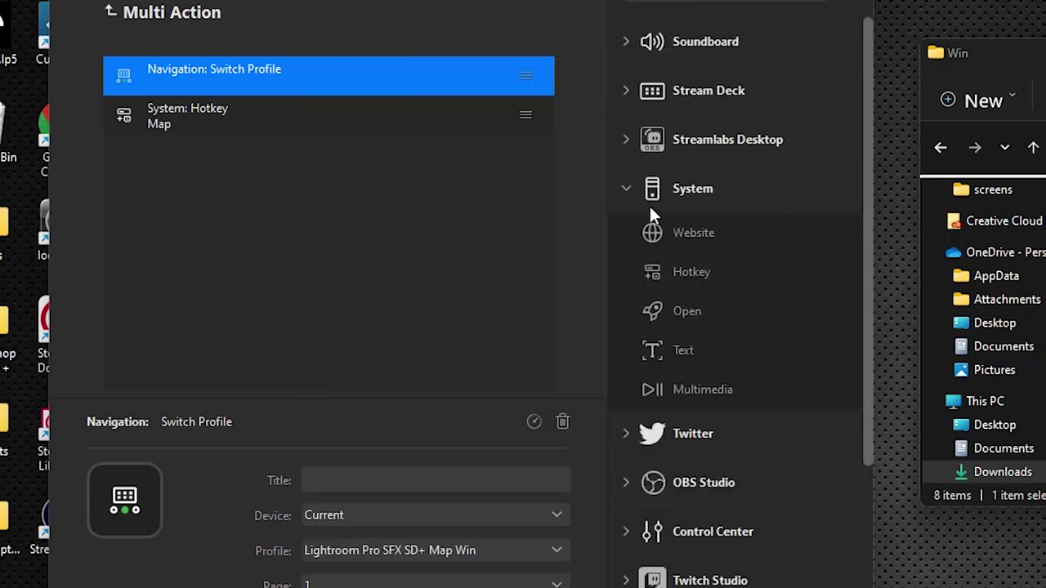
left_click(170, 27)
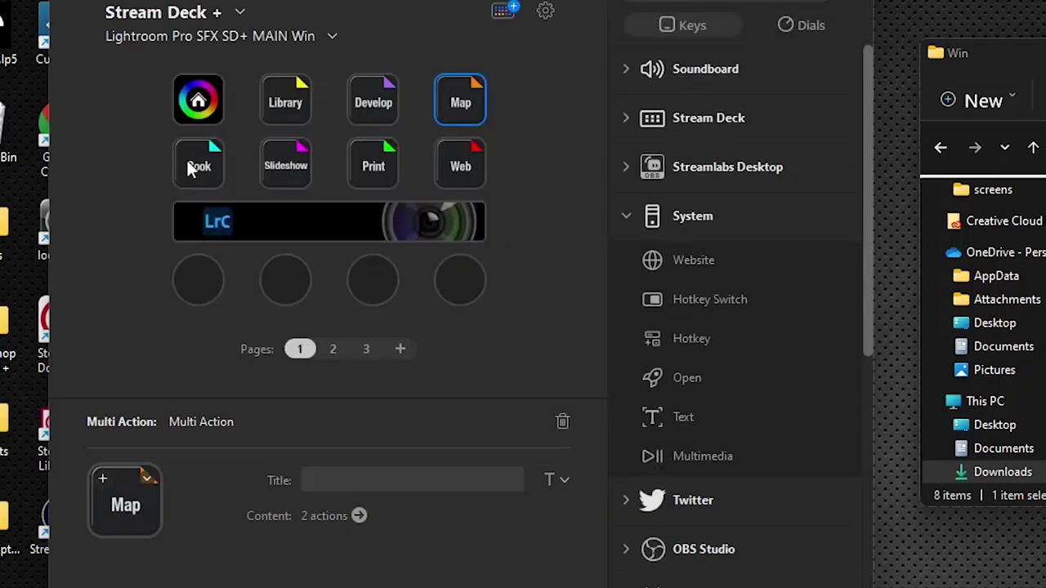
Make the Book and Slideshow keys switch to the Book Win and Slideshow Win profiles.
double_click(187, 168)
left_click(263, 71)
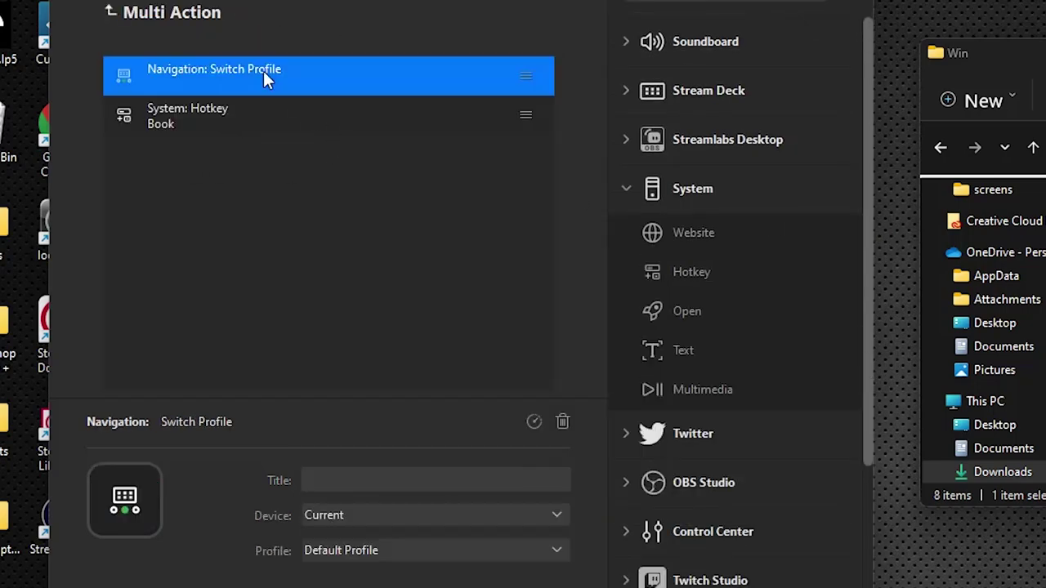
left_click(399, 550)
left_click(680, 143)
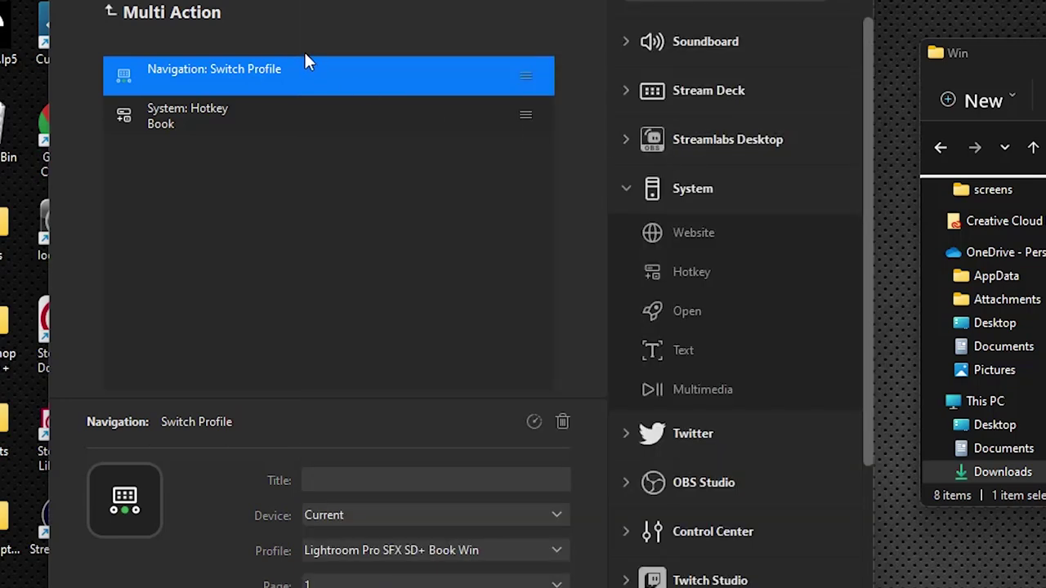
left_click(176, 15)
double_click(286, 168)
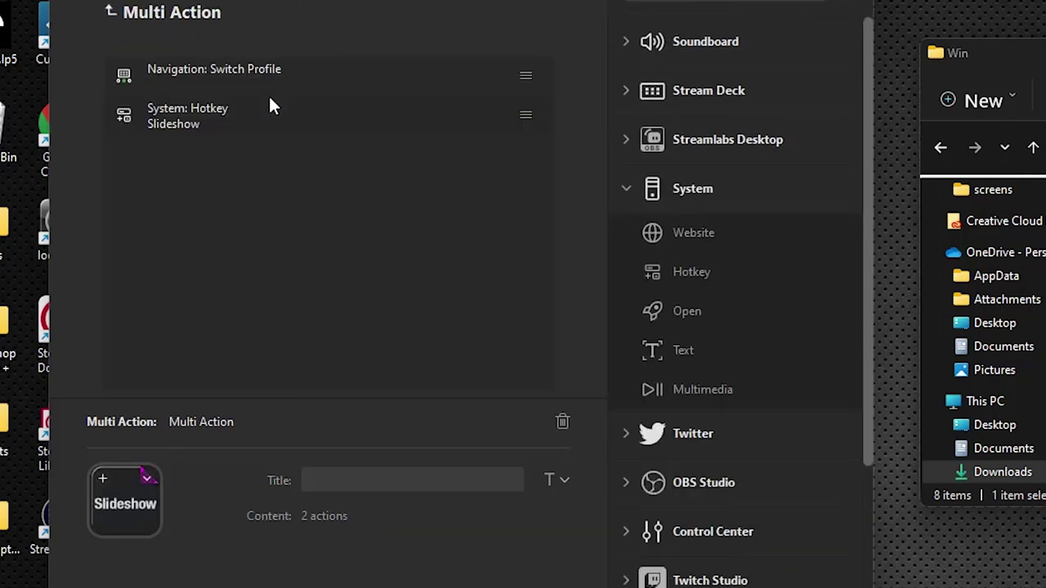
left_click(269, 94)
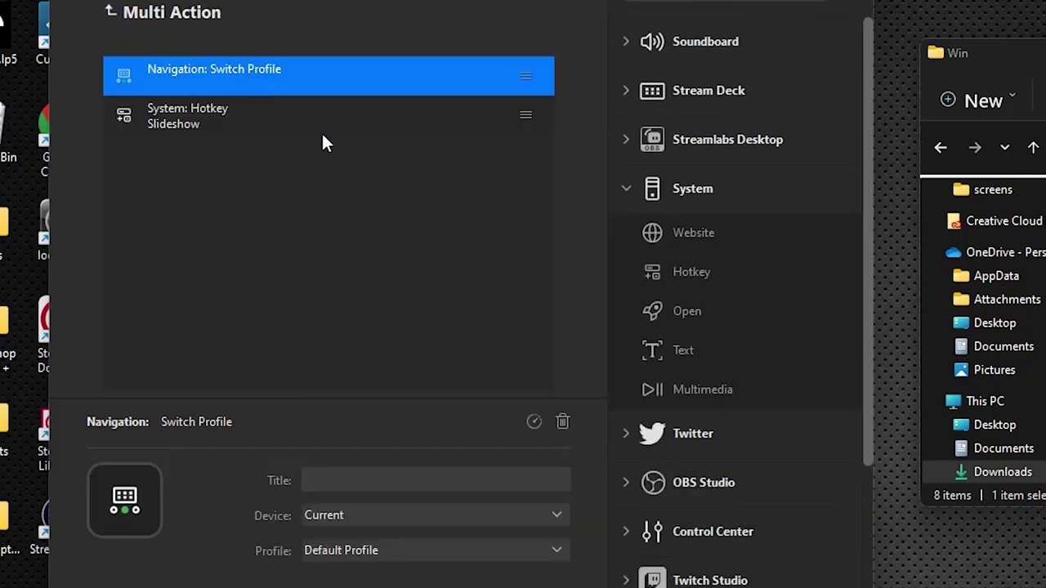
left_click(436, 553)
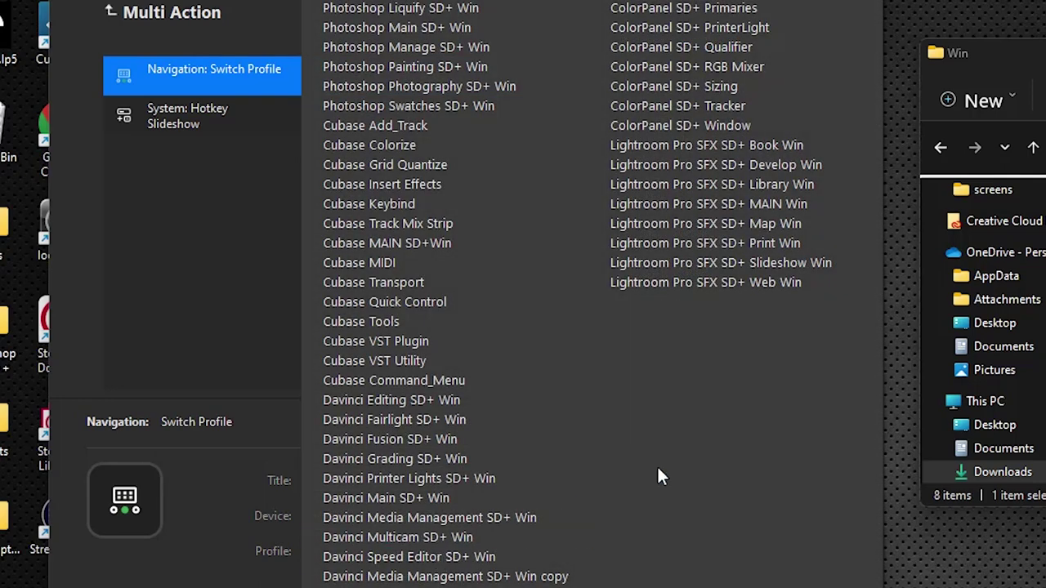
left_click(705, 264)
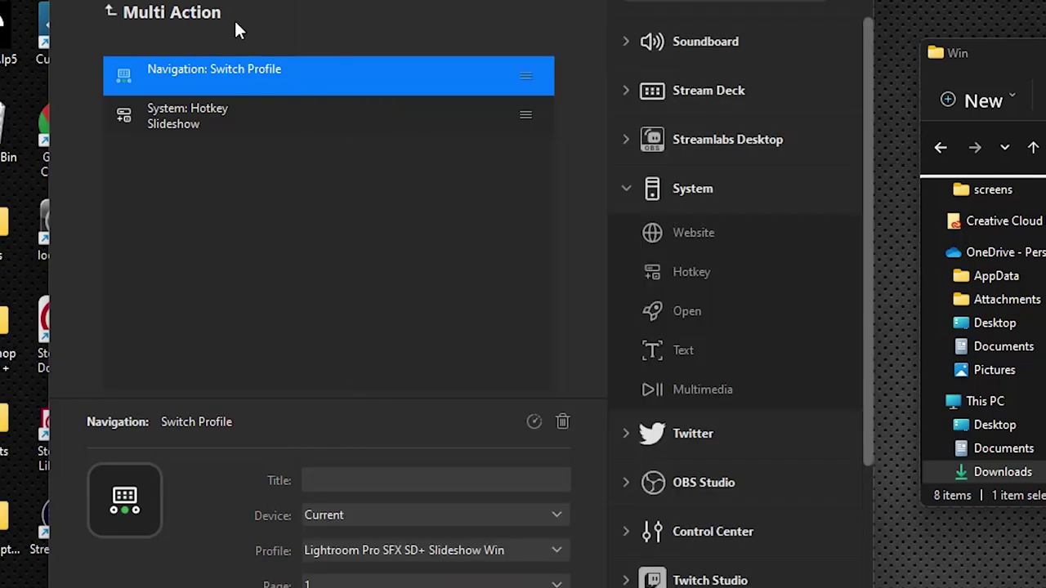
left_click(180, 13)
Make the Print and Web keys switch to the Print Win and Web Win profiles.
double_click(376, 167)
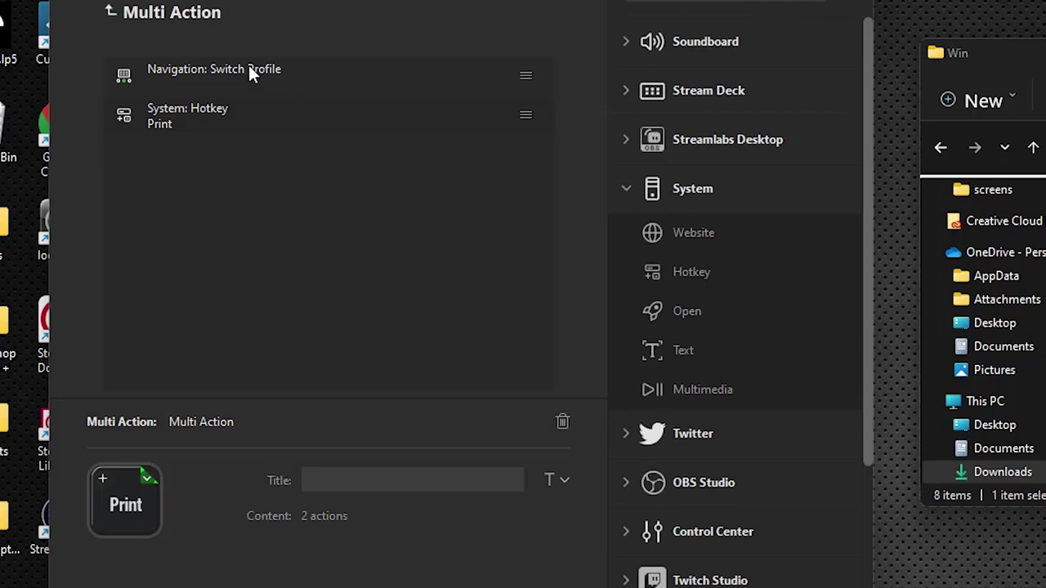
left_click(249, 72)
left_click(414, 558)
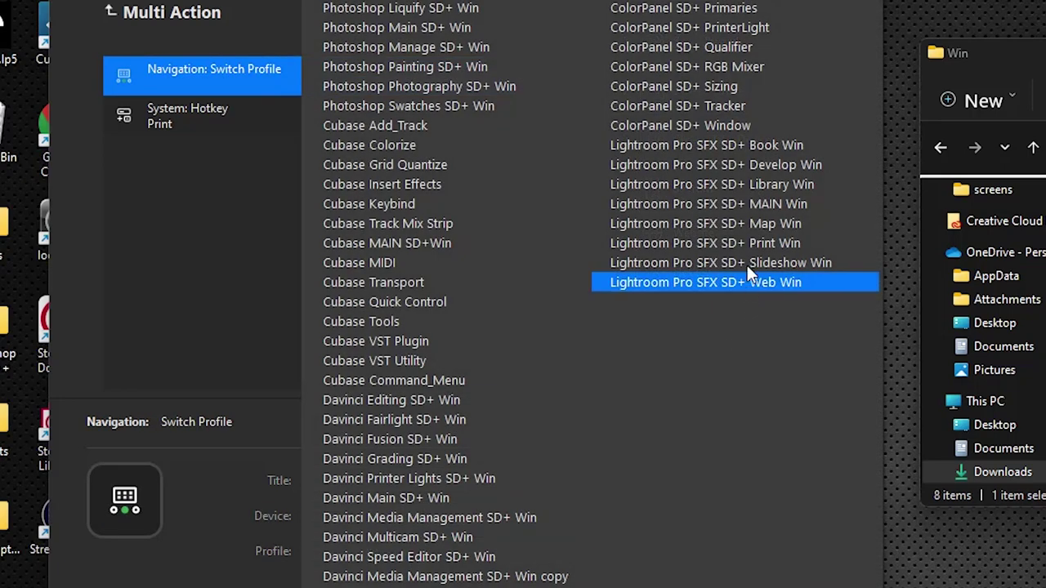
left_click(725, 243)
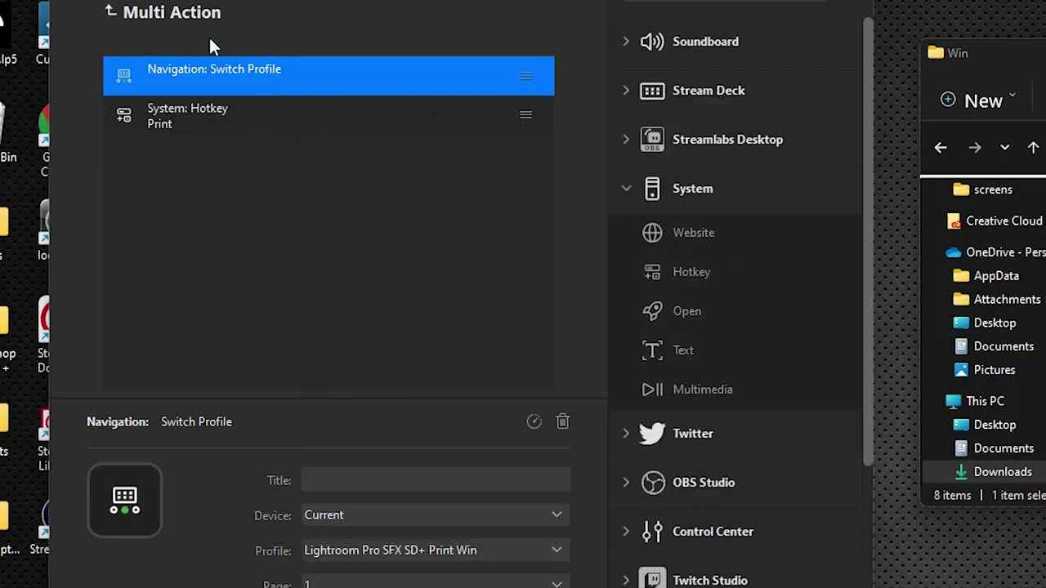
left_click(203, 14)
double_click(469, 169)
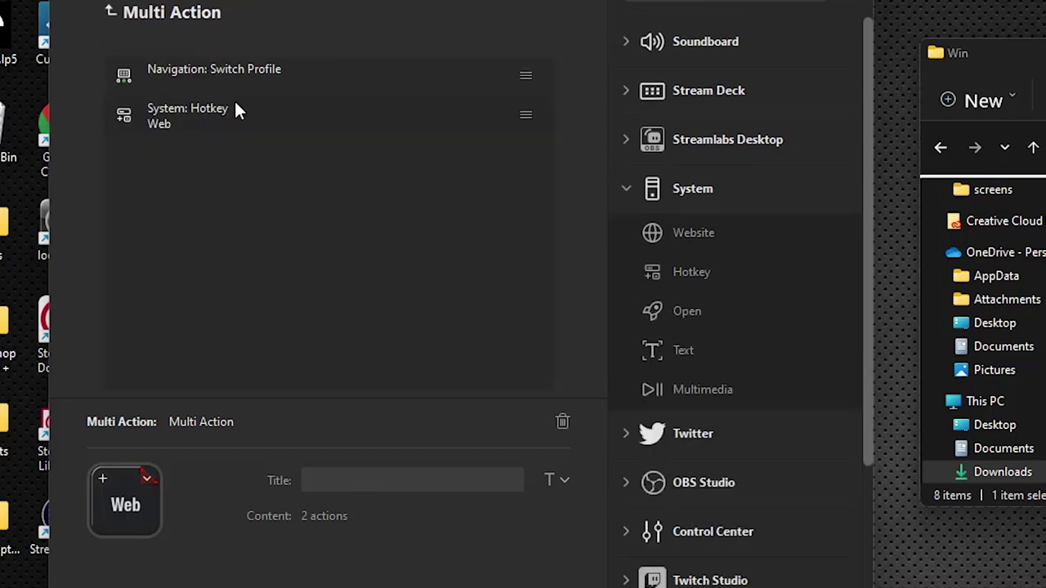
left_click(238, 72)
left_click(362, 554)
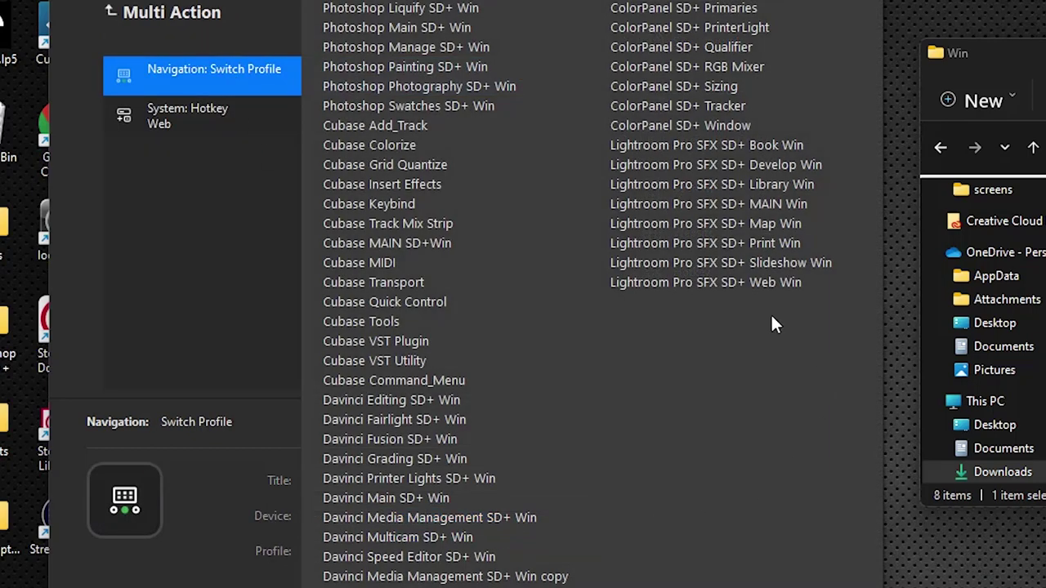
left_click(748, 283)
left_click(188, 17)
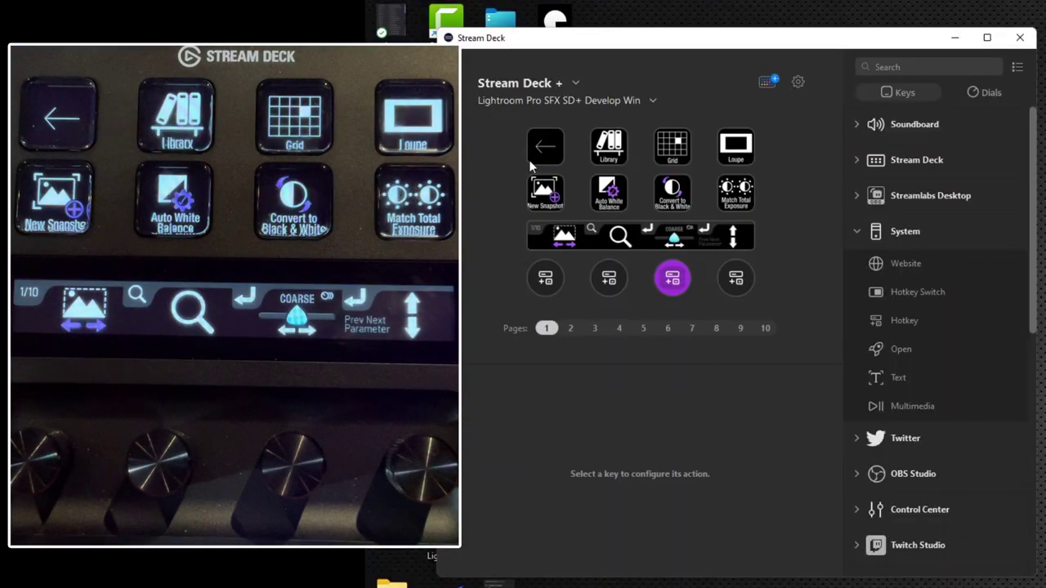
Point the Develop and Map profiles' back-arrow keys to MAIN Win.
left_click(530, 159)
left_click(680, 473)
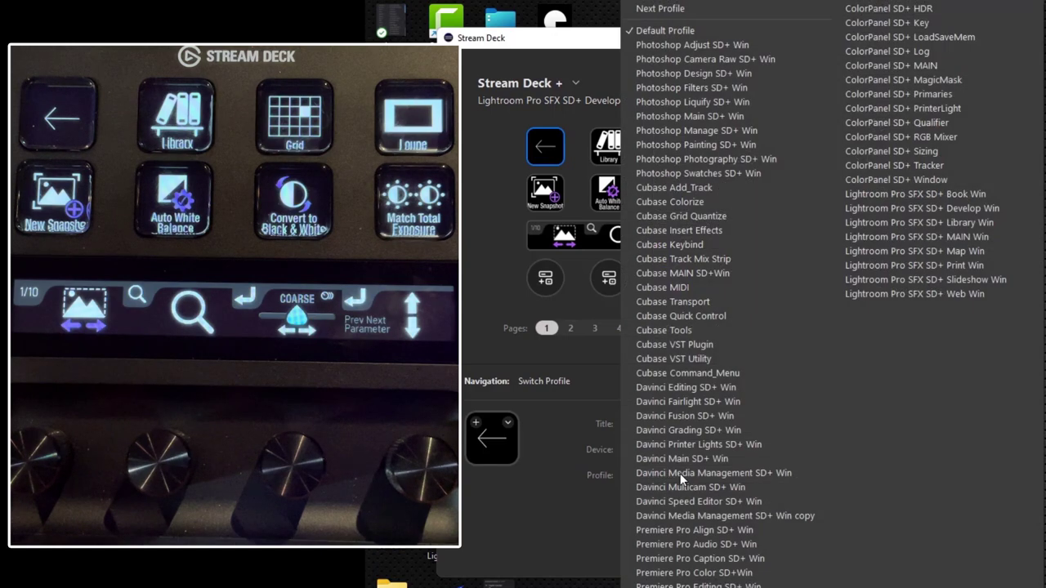
left_click(899, 239)
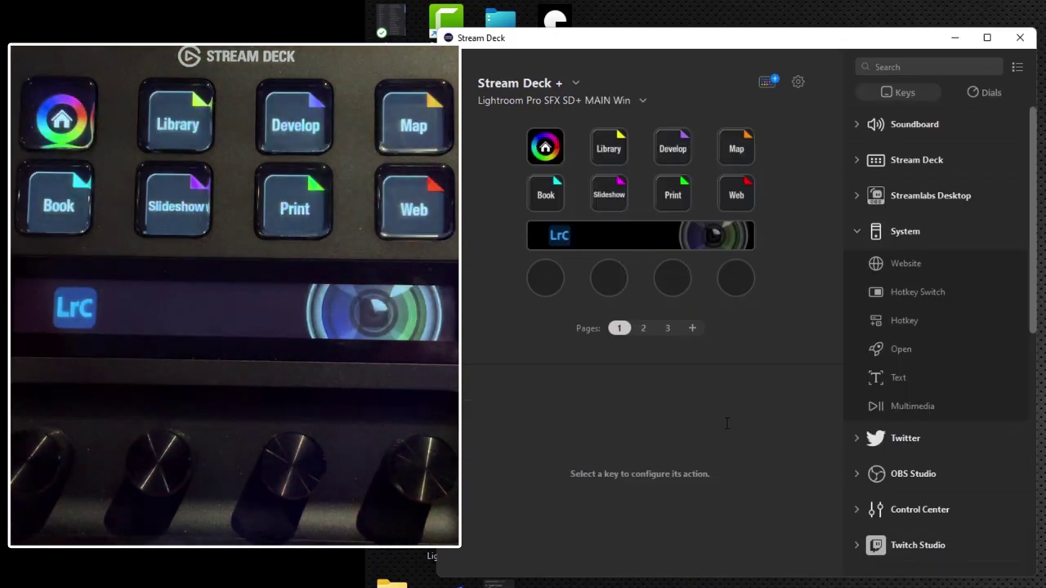
left_click(735, 147)
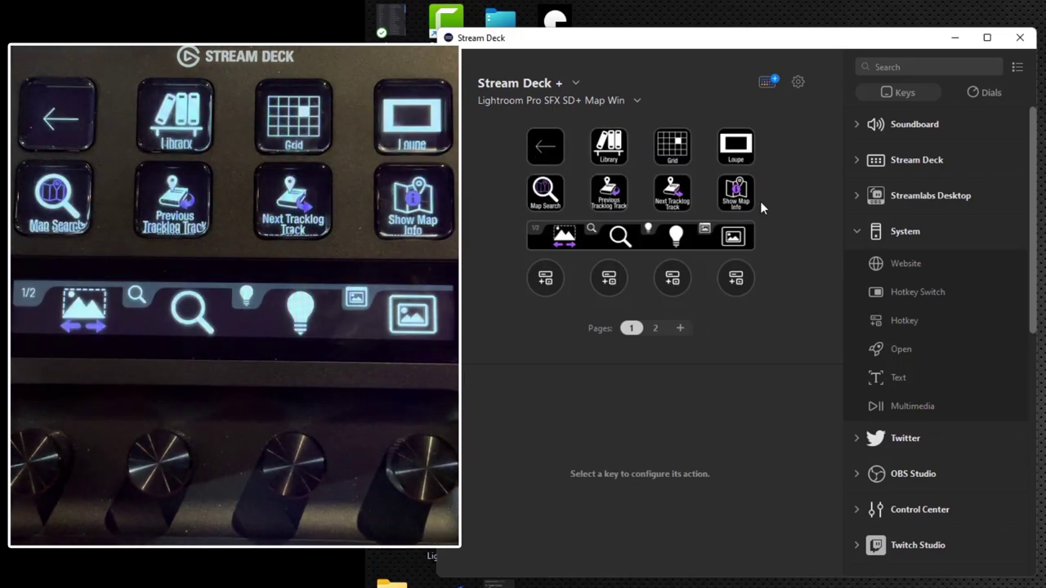
left_click(545, 147)
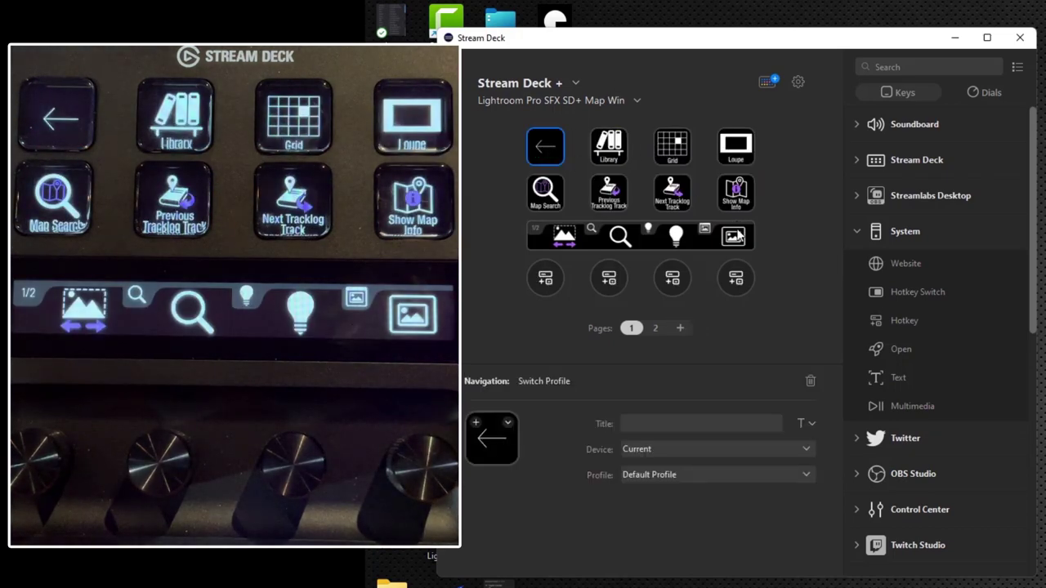
left_click(713, 475)
left_click(984, 238)
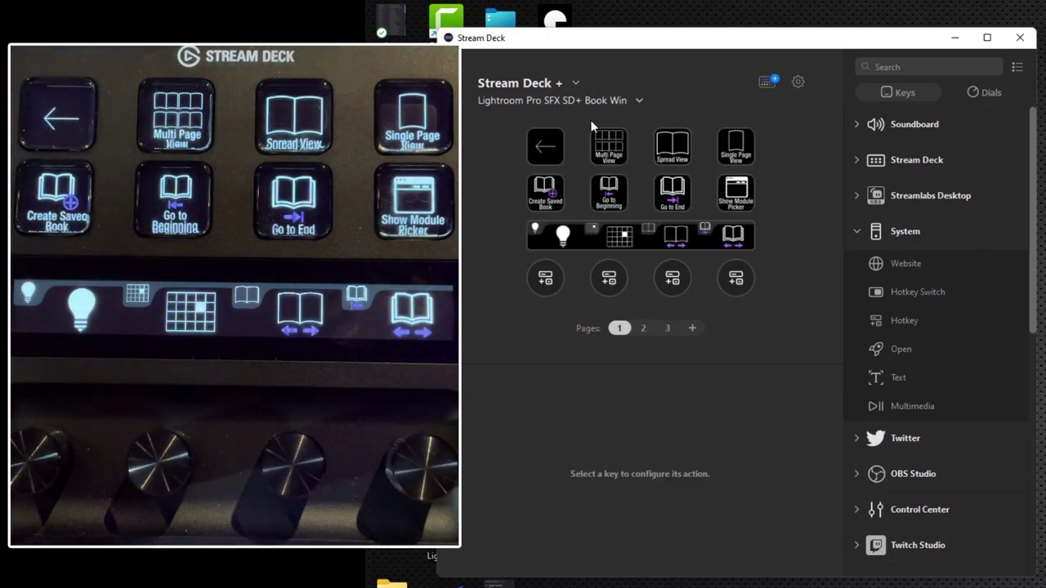
Point the Book and Slideshow profiles' back-arrow keys to MAIN Win.
left_click(547, 157)
left_click(677, 472)
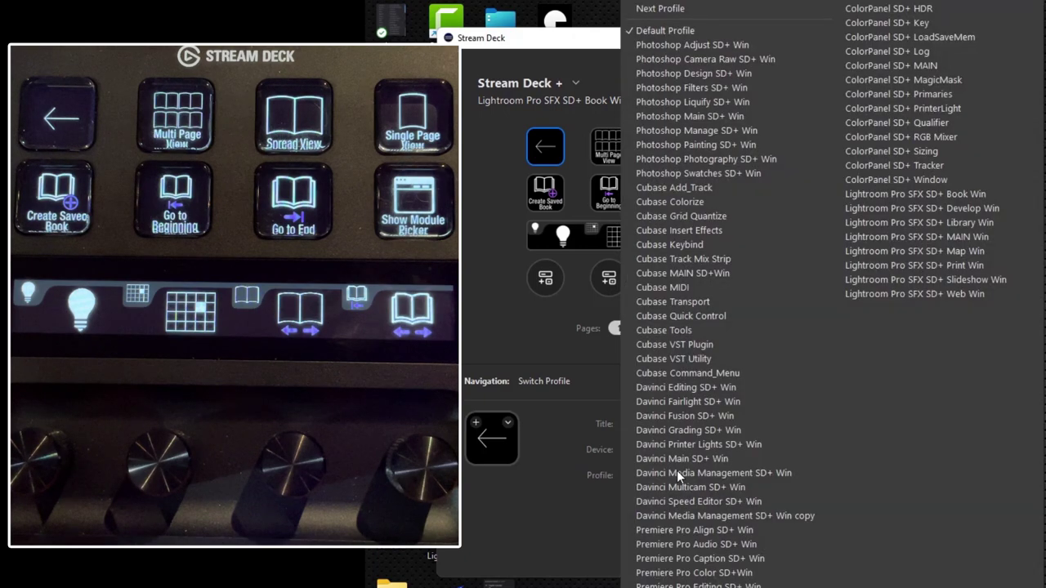
left_click(958, 237)
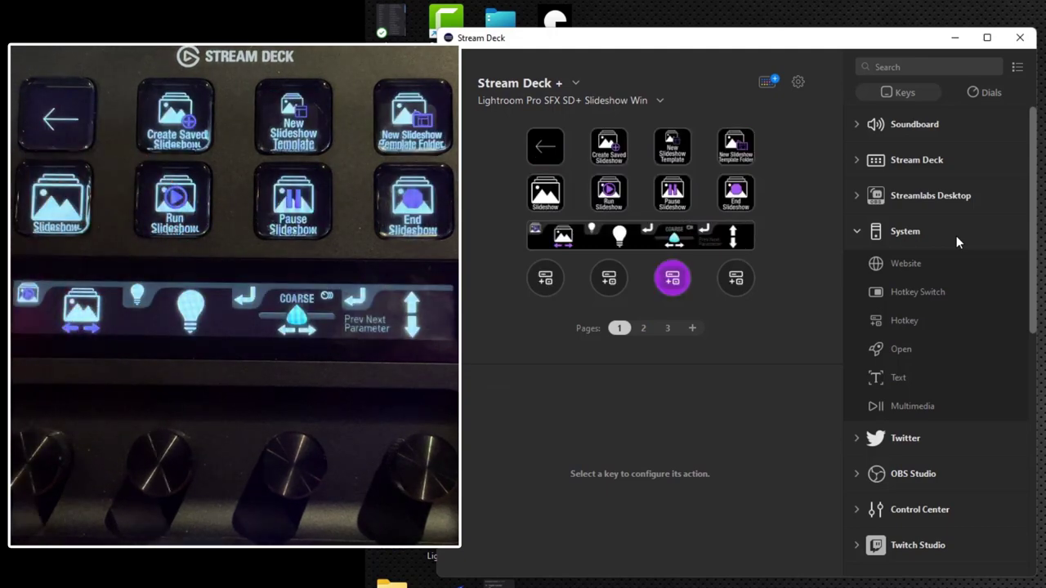
left_click(547, 147)
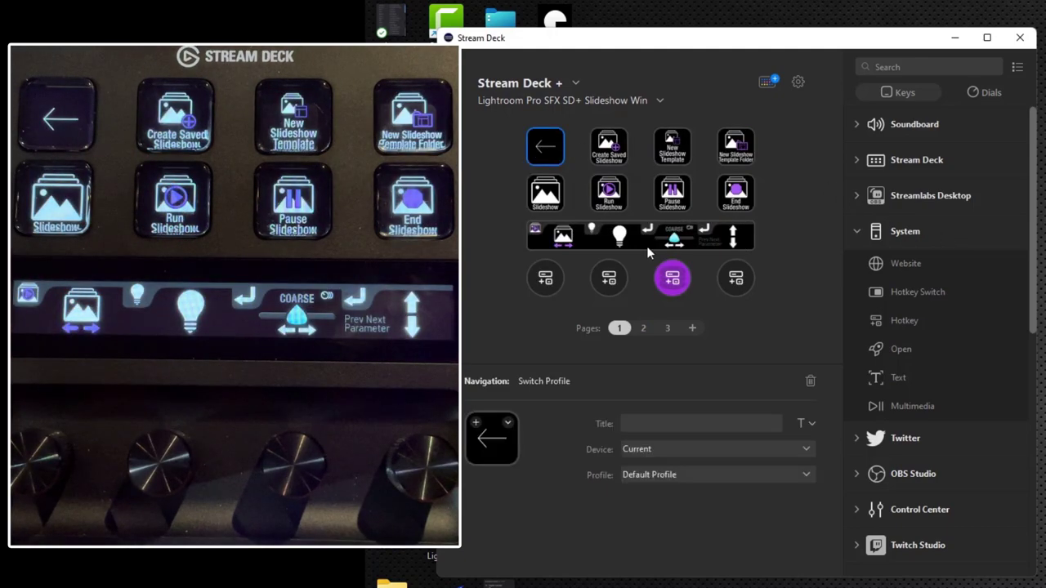
left_click(685, 474)
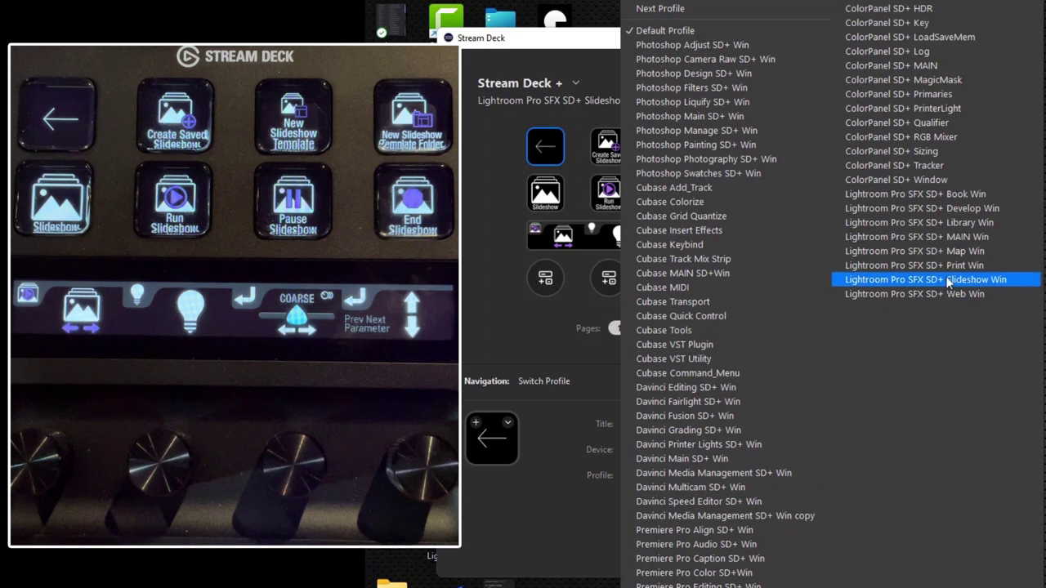
left_click(940, 236)
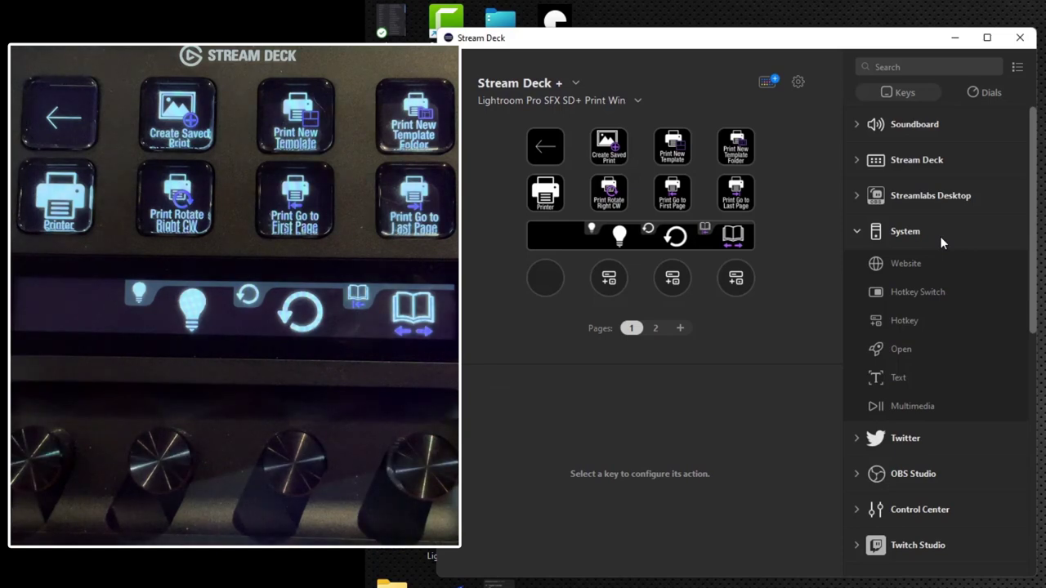
Point the Print and Web profiles' back-arrow keys to MAIN Win.
left_click(541, 150)
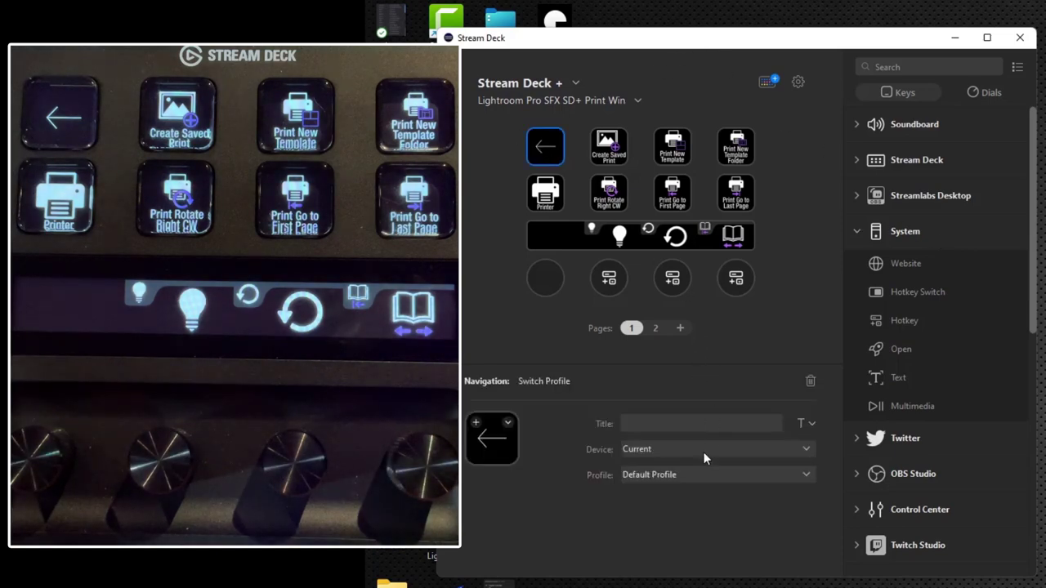
left_click(692, 475)
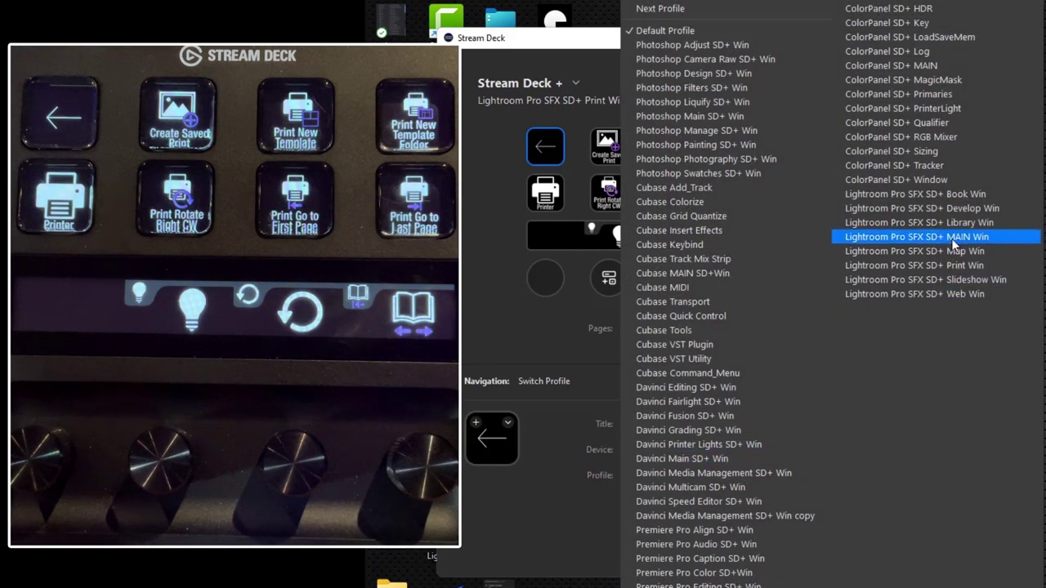
left_click(949, 237)
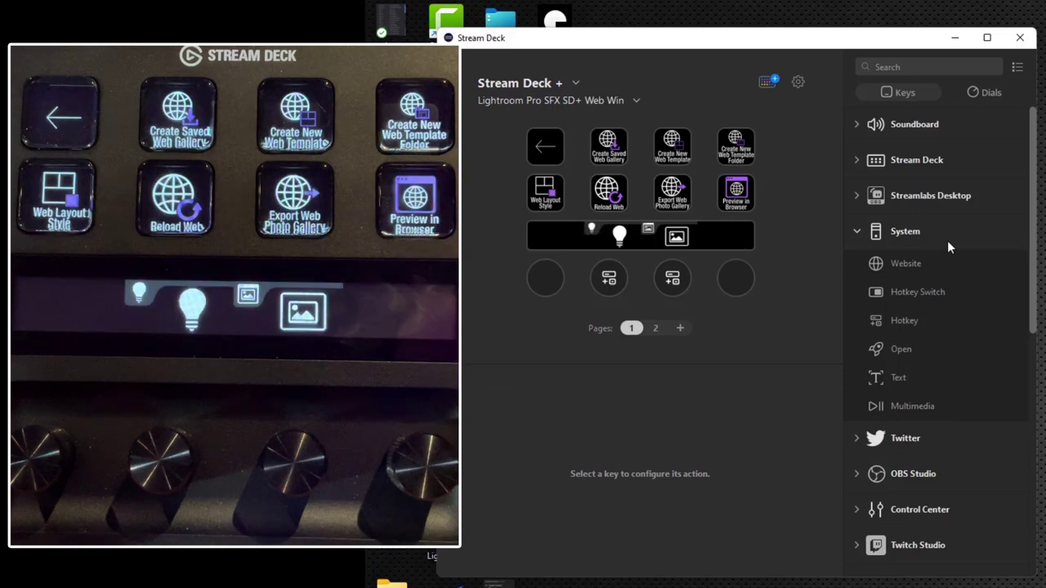
left_click(538, 146)
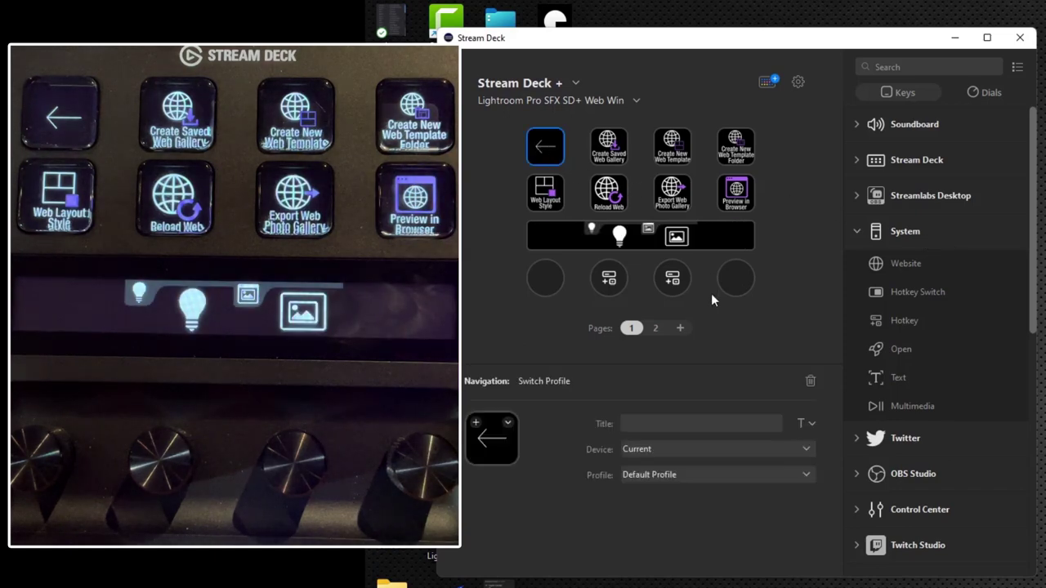
left_click(717, 470)
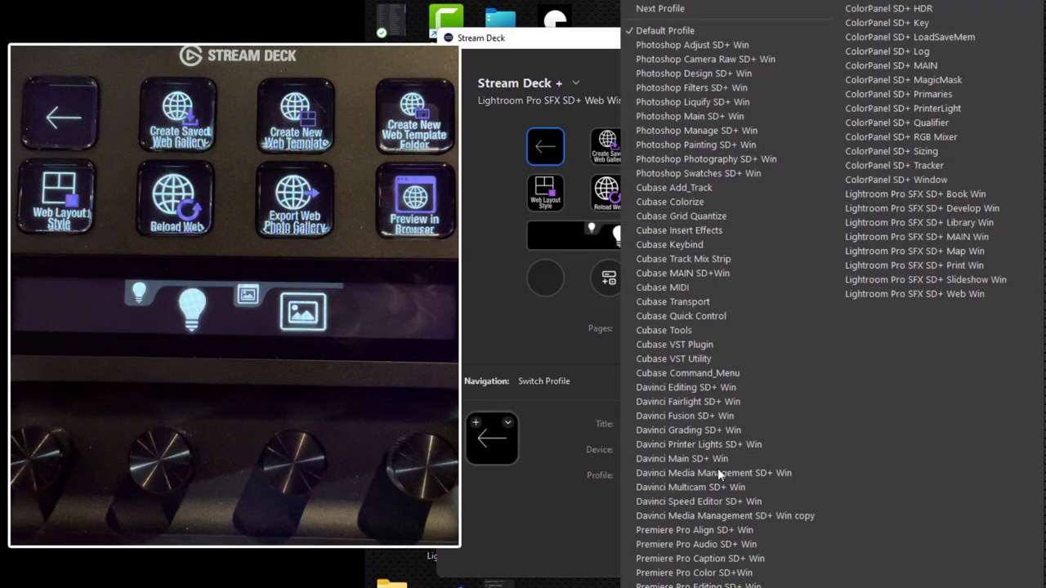
left_click(972, 237)
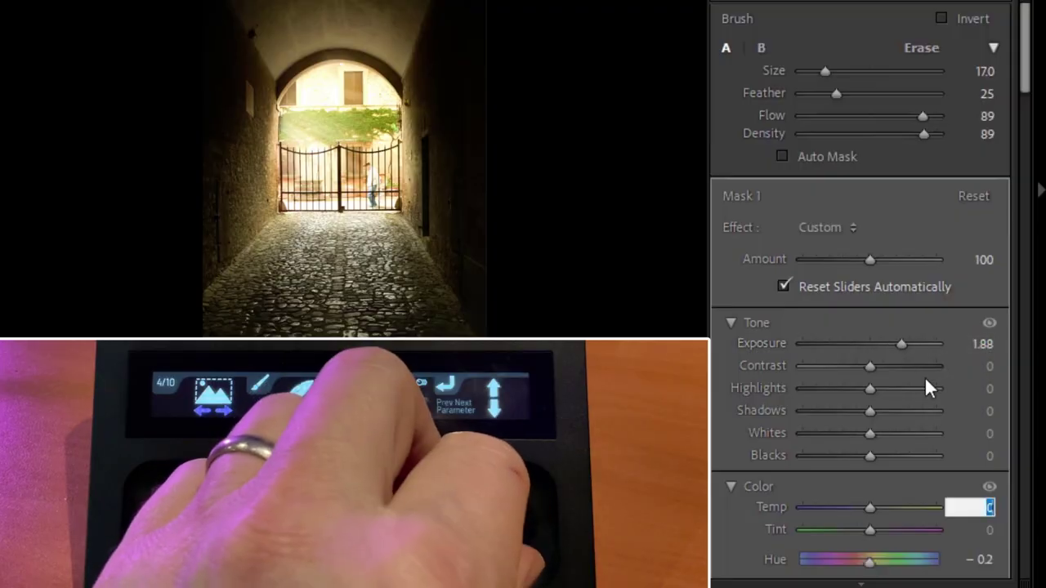
Warm the mask Temp to 60, lift tone curve Darks to +40, and lower Shadows.
key("shift+Up")
key("shift+Up")
key("shift+Up")
key("shift+Up")
key("shift+Up")
key("shift+Up")
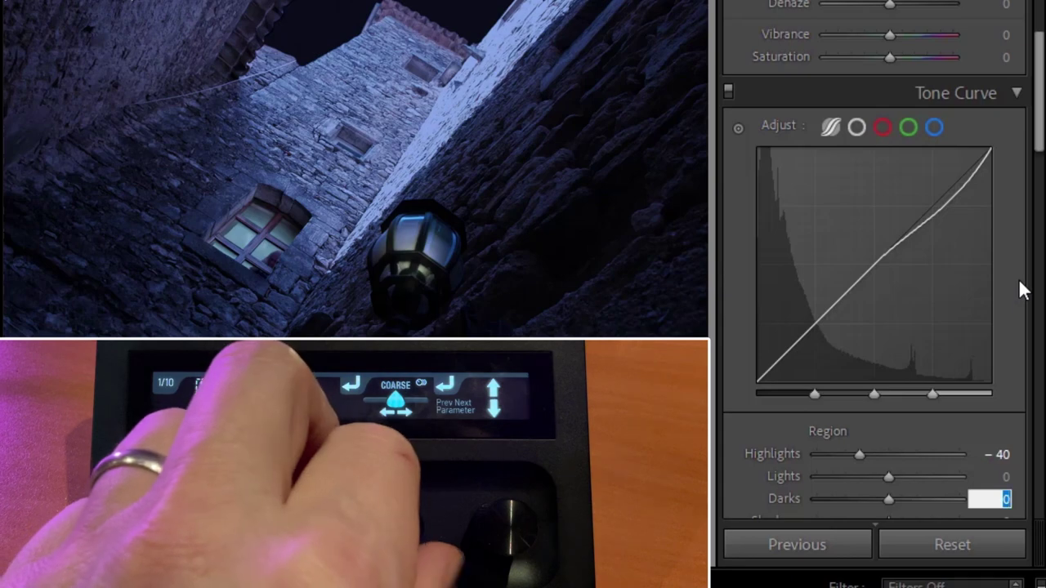
key("shift+Up")
key("shift+Up")
key("shift+Up")
key("shift+Up")
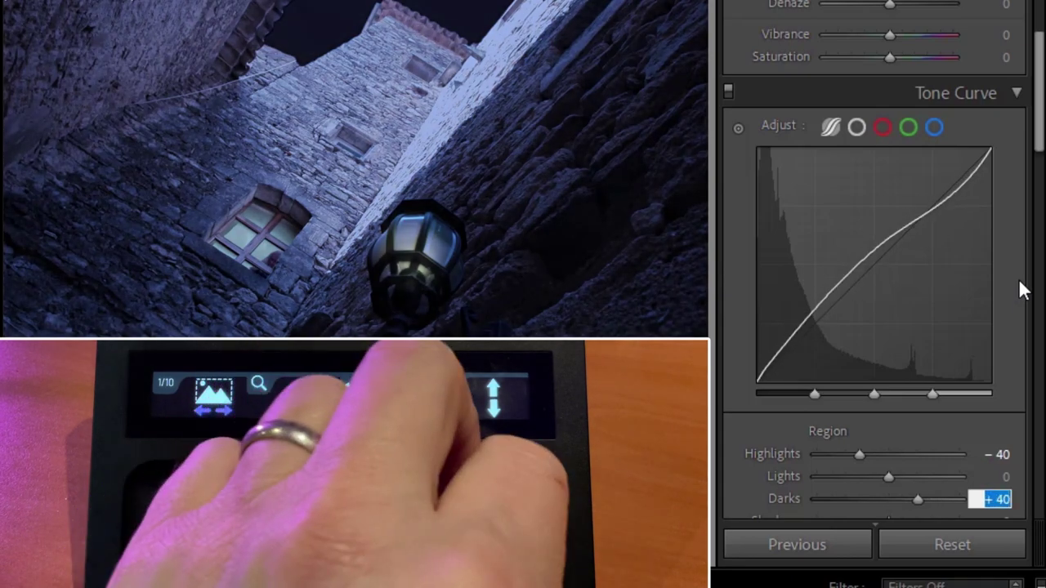
key("period")
key("shift+Down")
key("shift+Down")
key("shift+Down")
key("shift+Down")
key("shift+Down")
key("shift+Down")
key("shift+Down")
key("shift+Down")
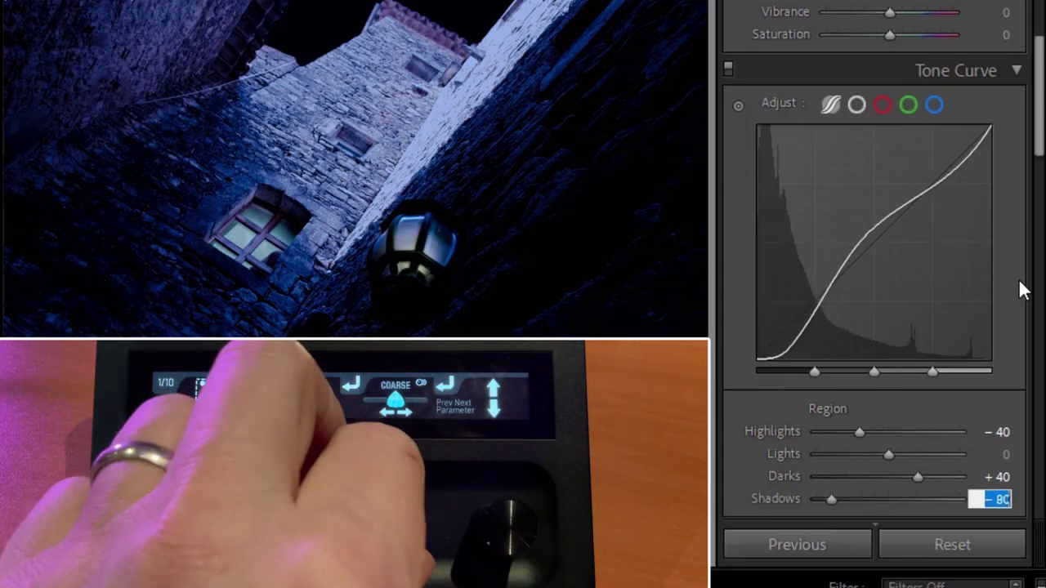